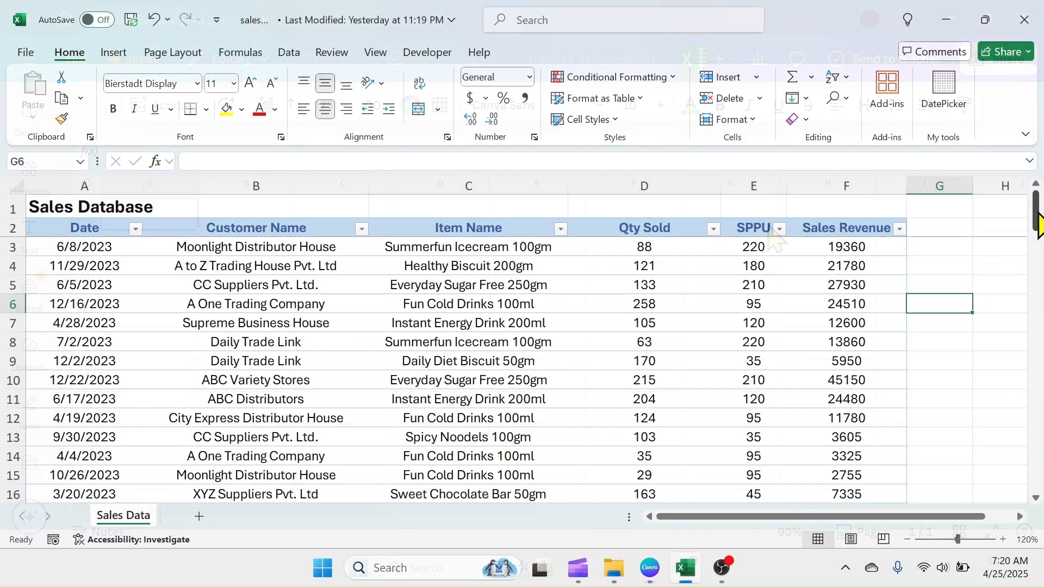
drag(1034, 205, 1018, 517)
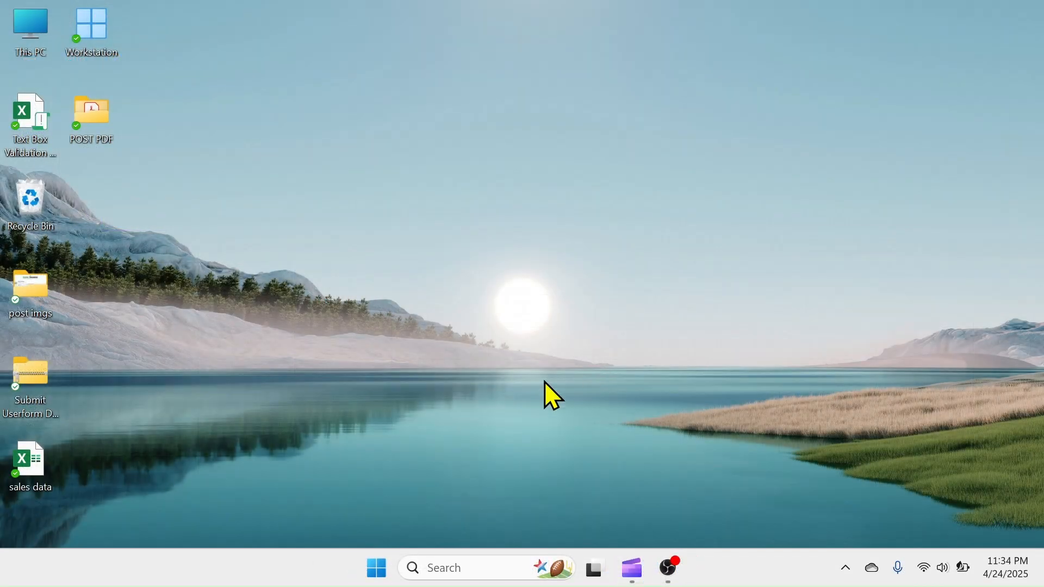
Launch the Canva app from the desktop and create a new blank Sheet design
click(374, 570)
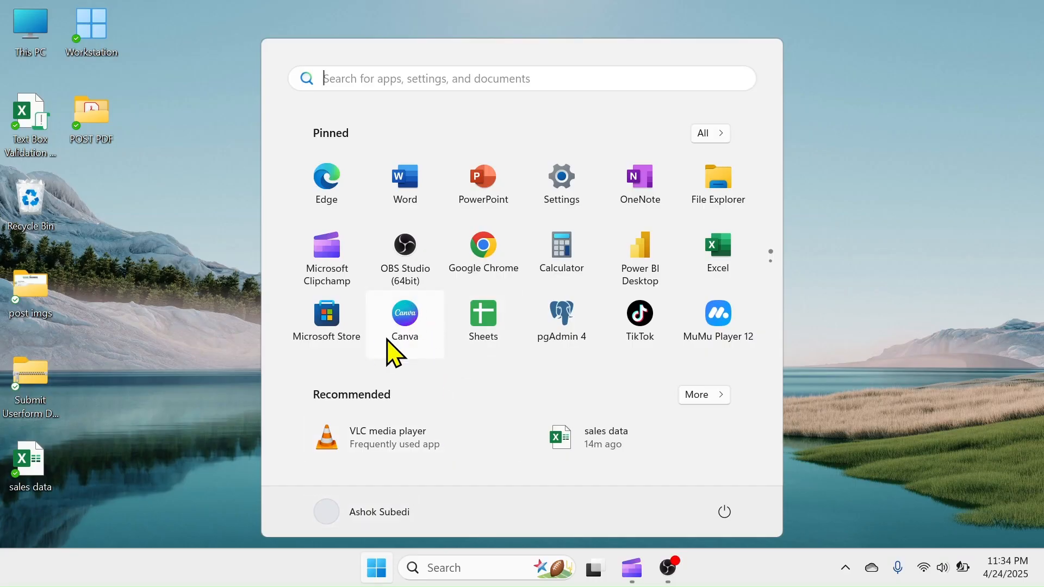
click(409, 315)
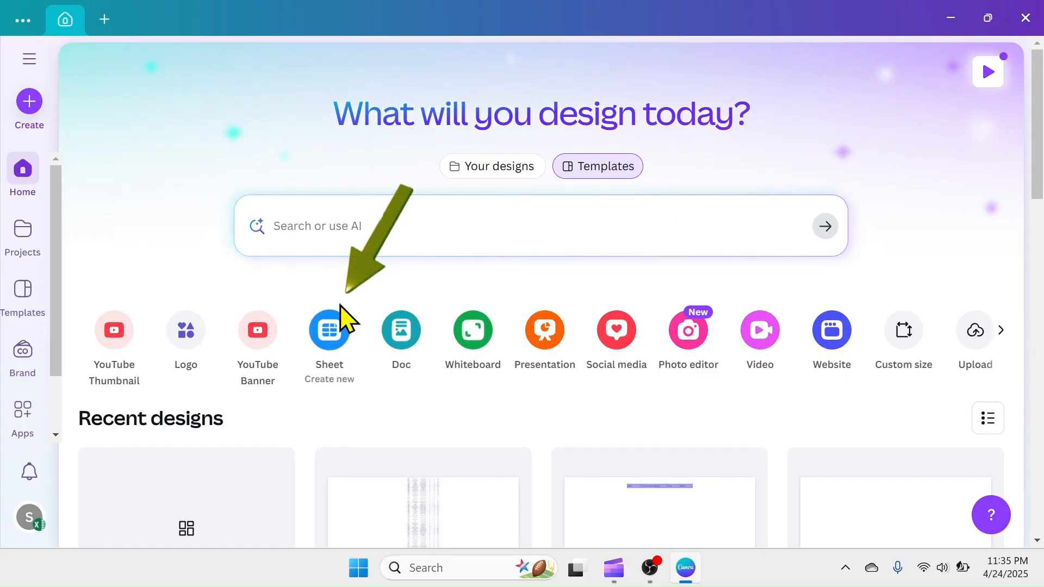
click(338, 341)
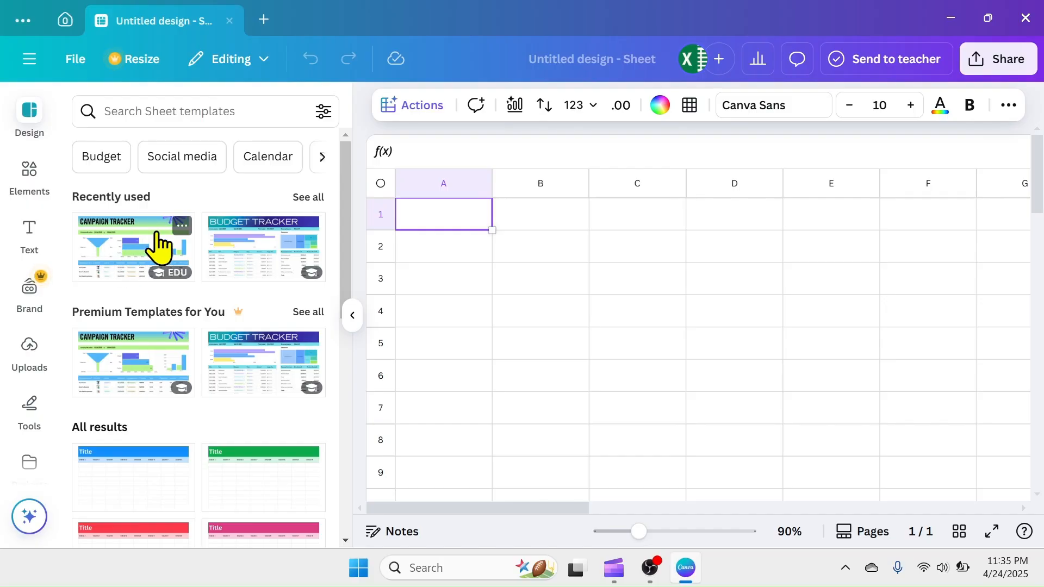
Look through the available sheet templates and collapse the template list to leave the blank sheet in full view
scroll(140, 452, down, 6)
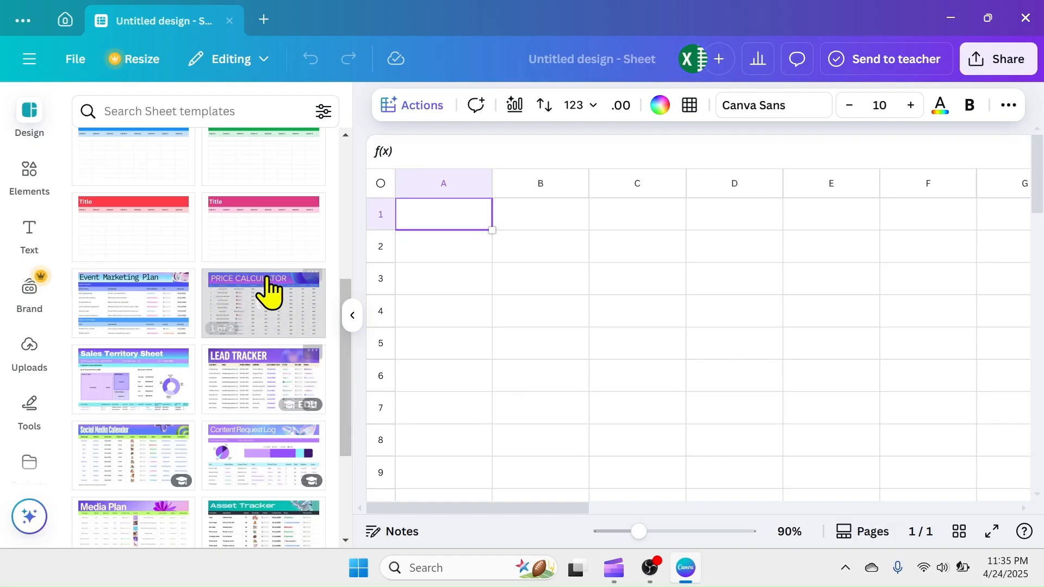
scroll(285, 410, down, 9)
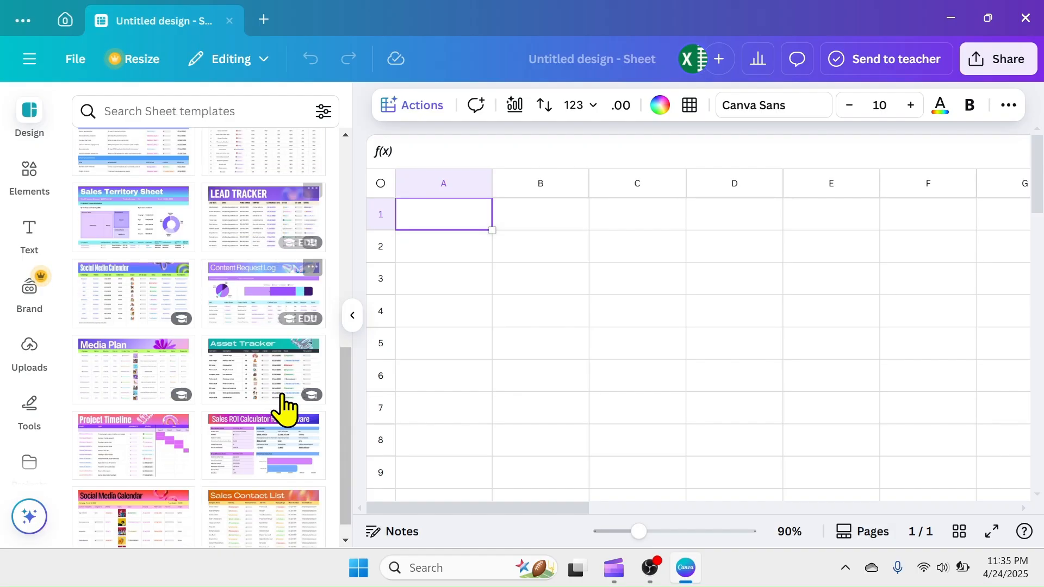
scroll(291, 404, up, 15)
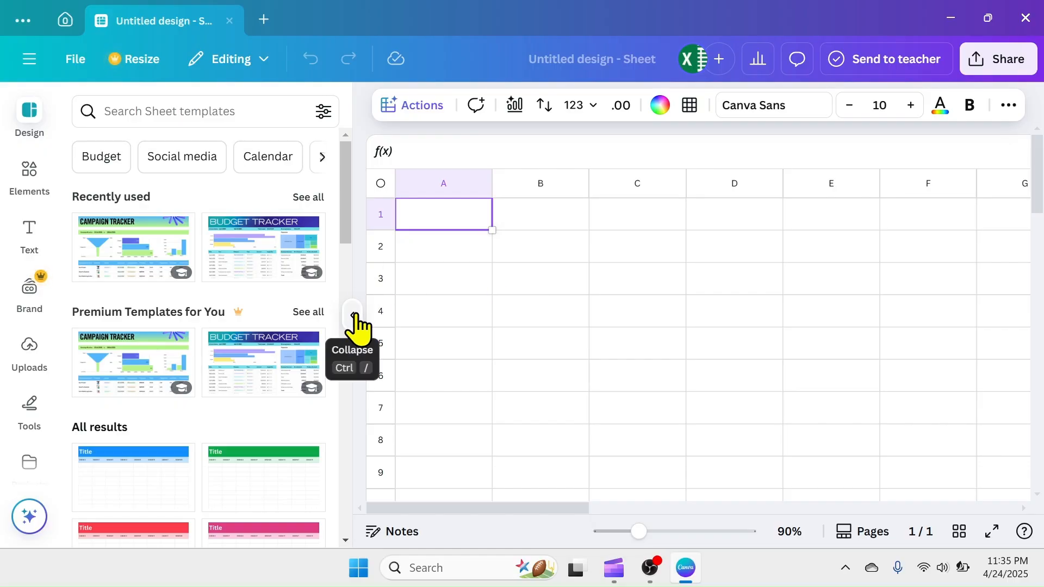
click(353, 319)
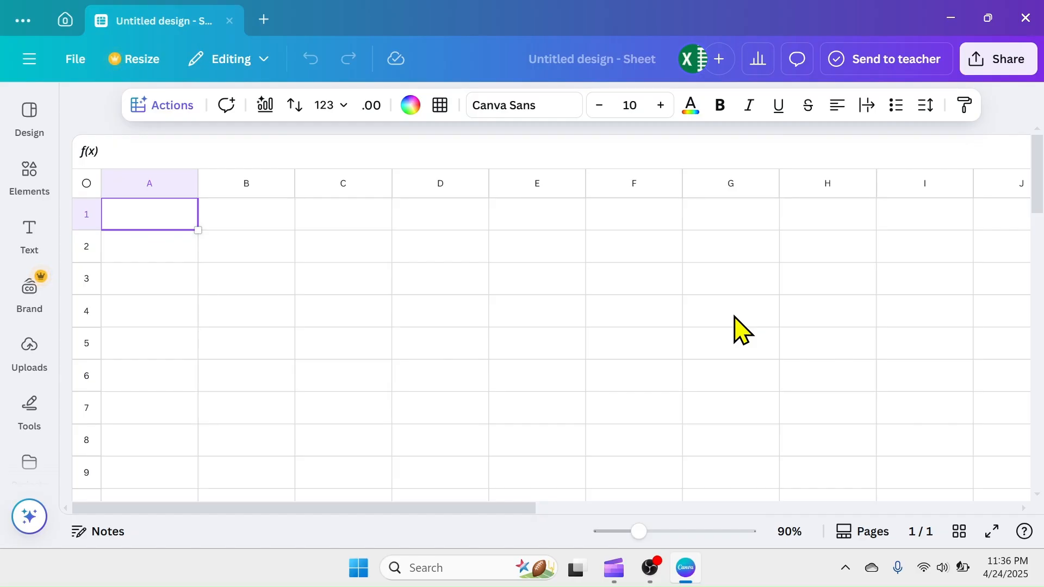
Examine the grid's structure by selecting columns A to D and rows 1 to 4 one at a time
click(141, 183)
click(248, 185)
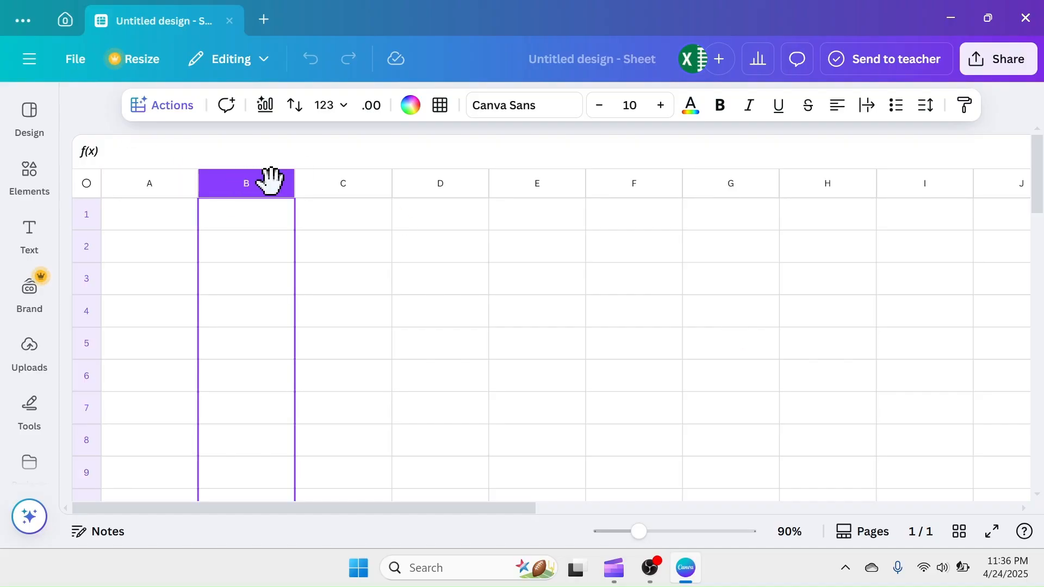
click(344, 188)
click(456, 184)
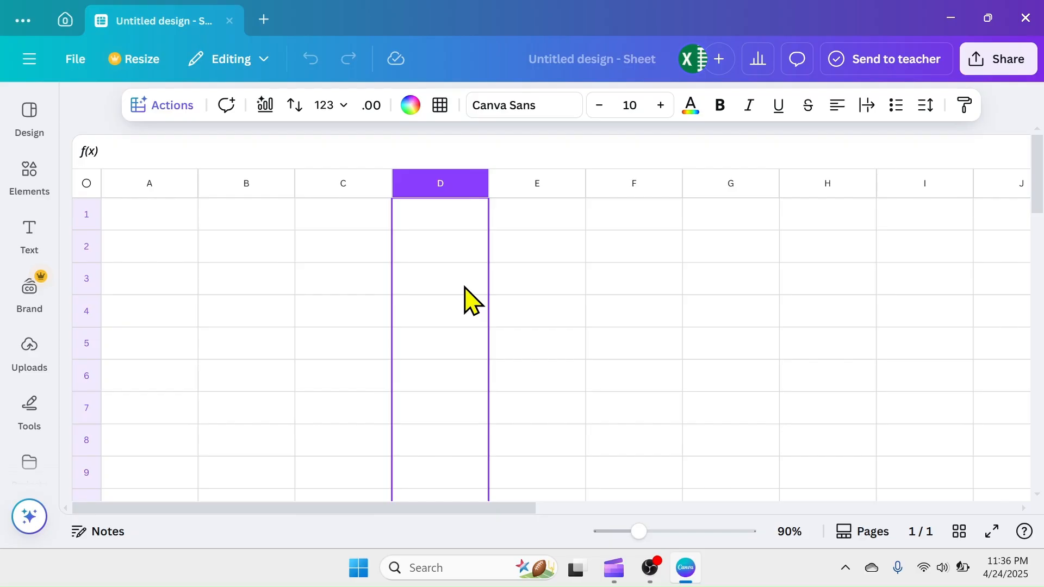
click(86, 213)
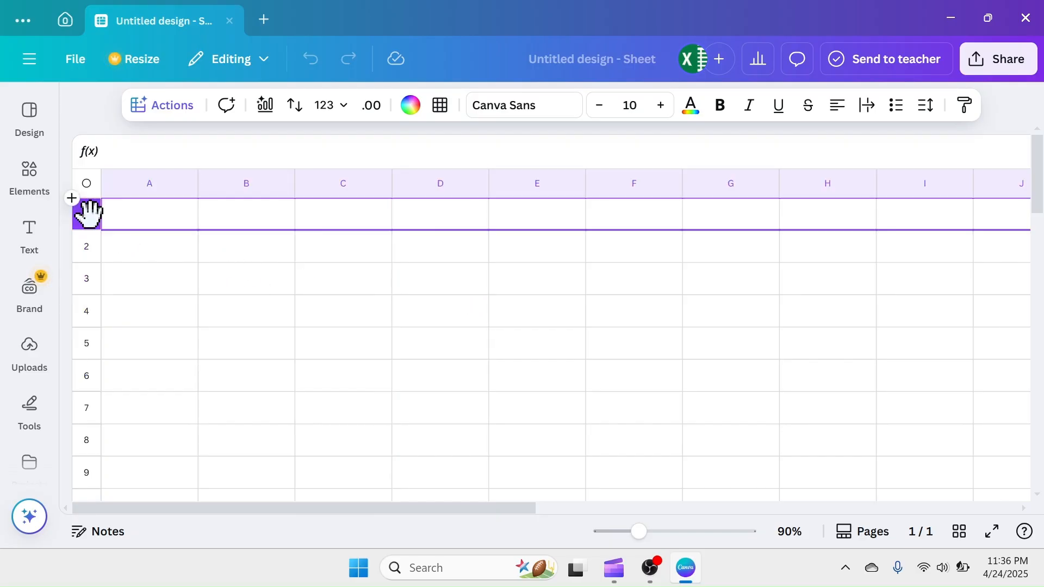
click(90, 248)
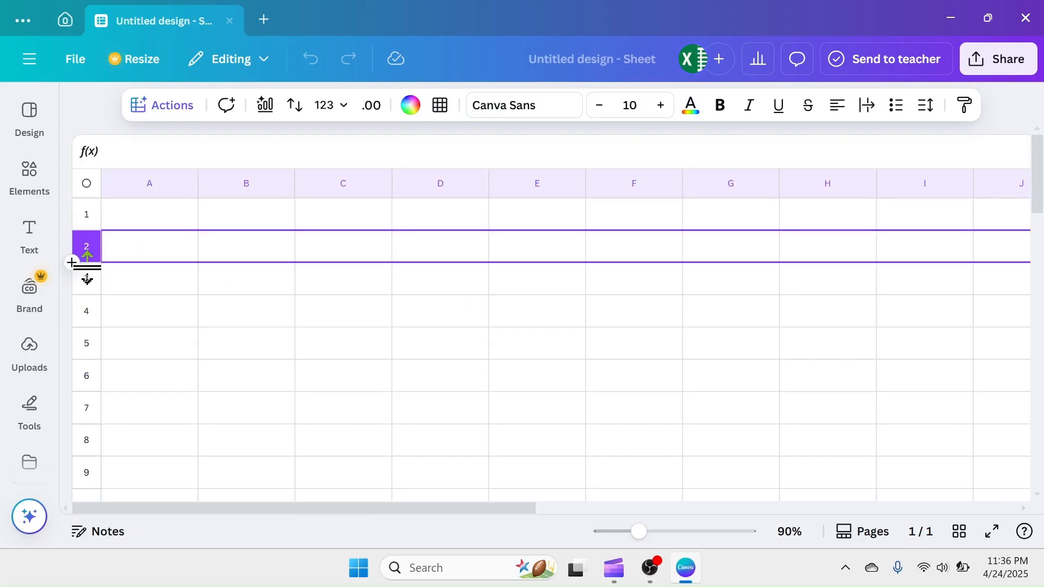
click(88, 279)
click(88, 313)
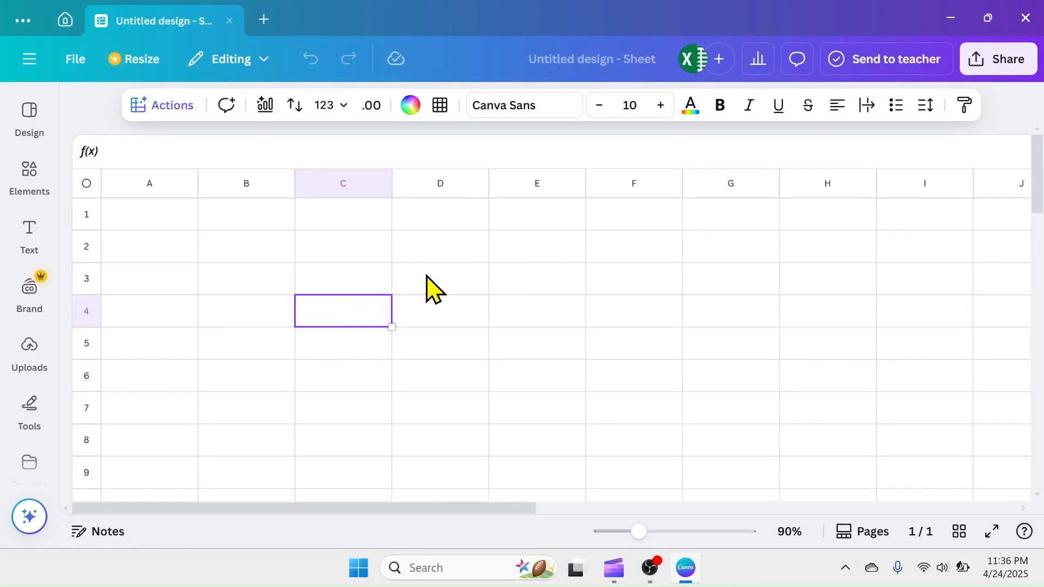
Examine how single cells are addressed by selecting several cells across the empty grid, including D3, F6, B3 and E7
click(429, 285)
click(450, 348)
click(630, 376)
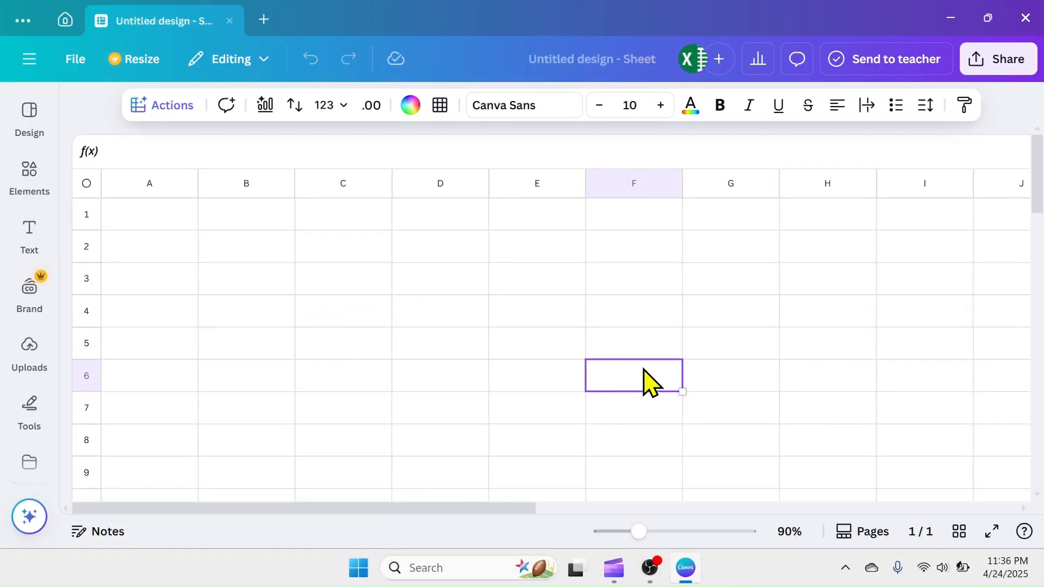
click(753, 315)
click(226, 284)
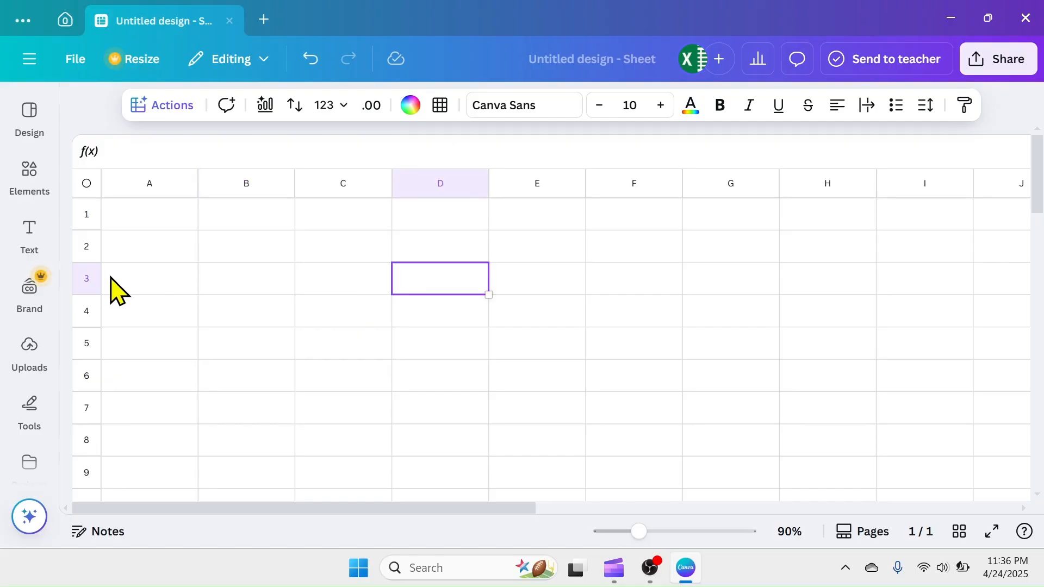
click(269, 289)
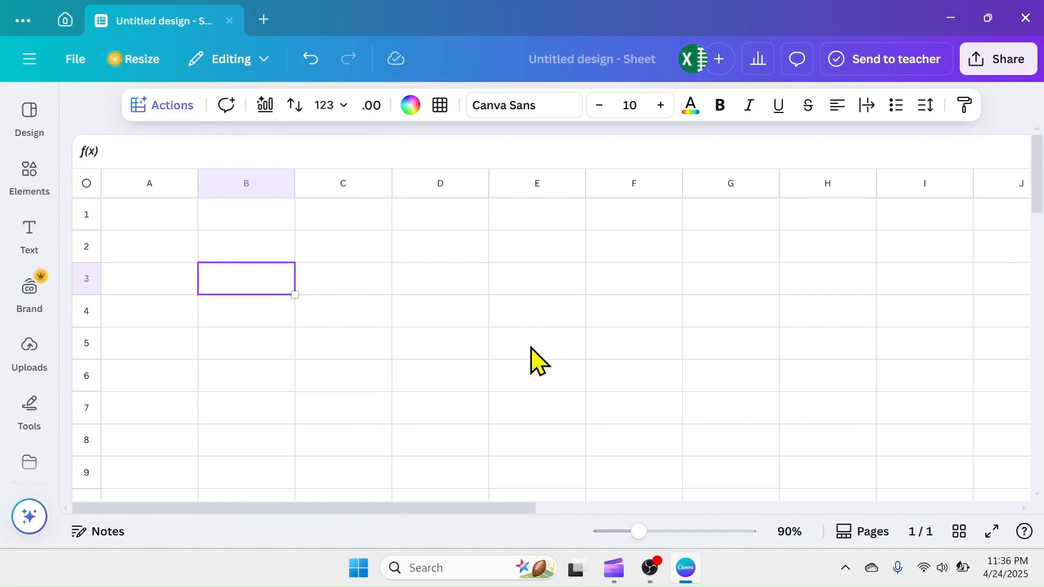
click(544, 408)
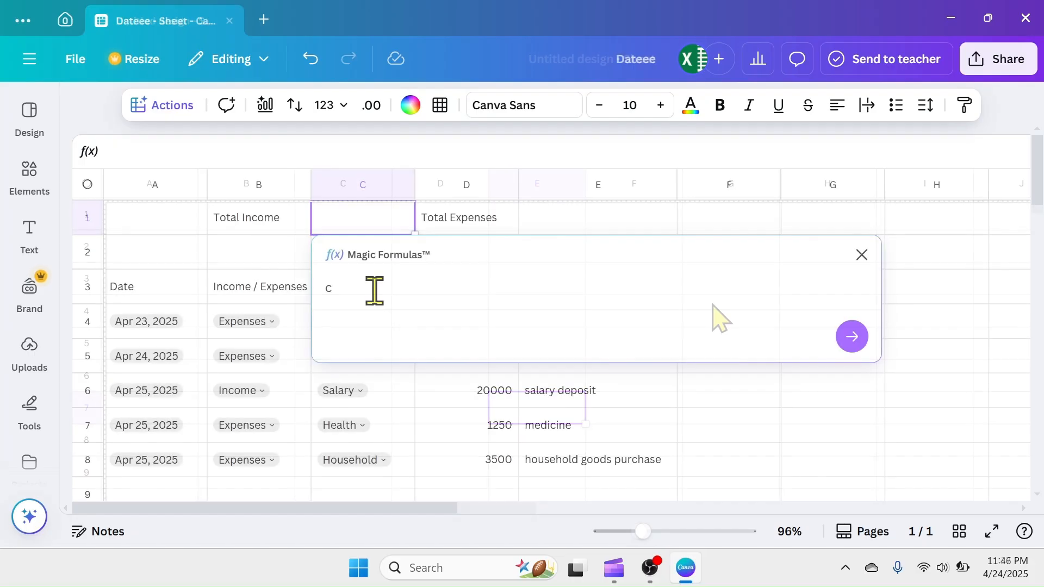
Ask Magic Formulas to "calculate the total income" for cell C1
text(alculate the total income)
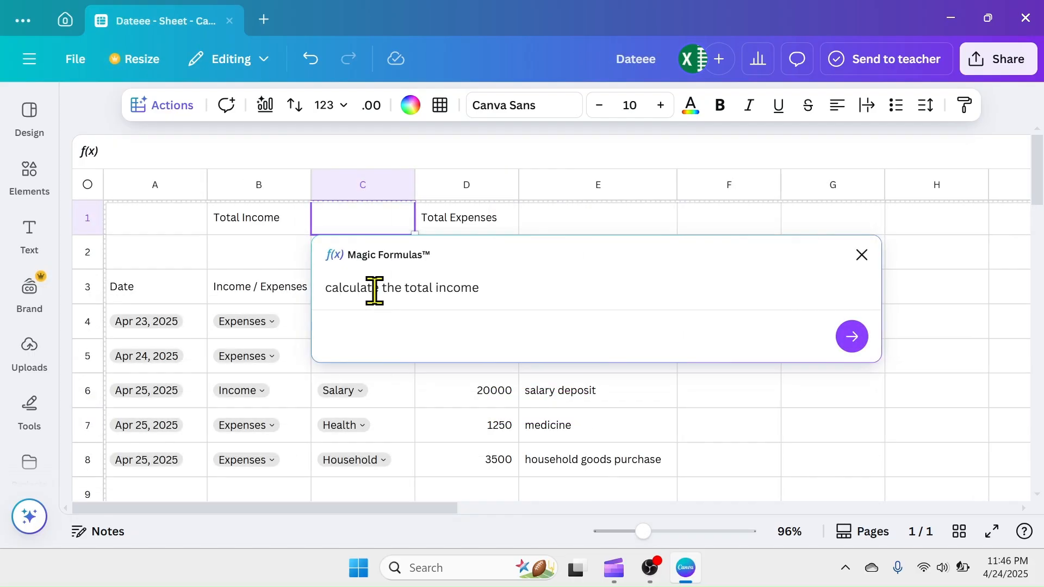
click(852, 335)
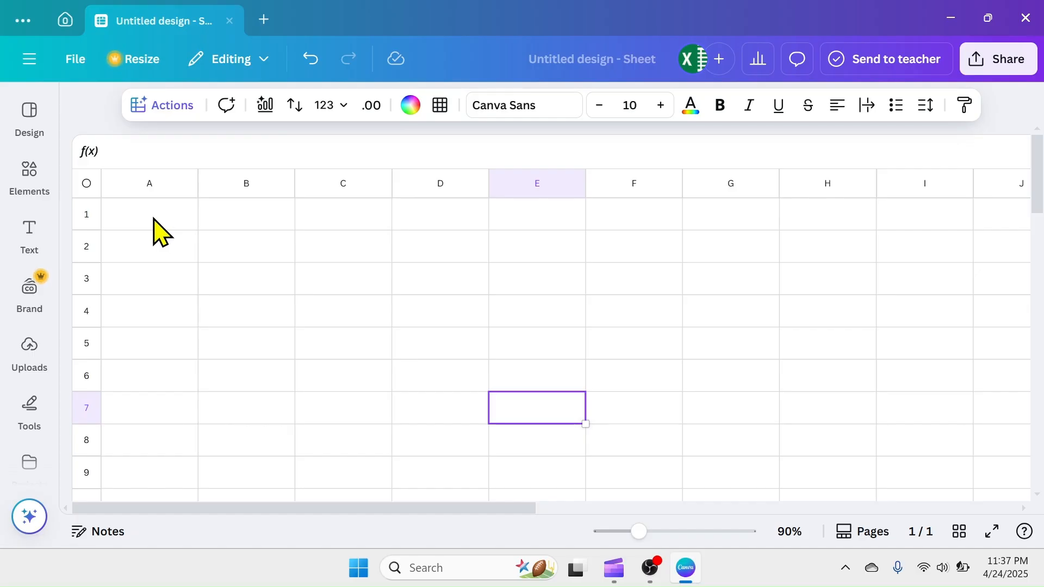
Enter the text "Dateee" in cell A1 of the blank sheet
click(157, 218)
text(Dateee)
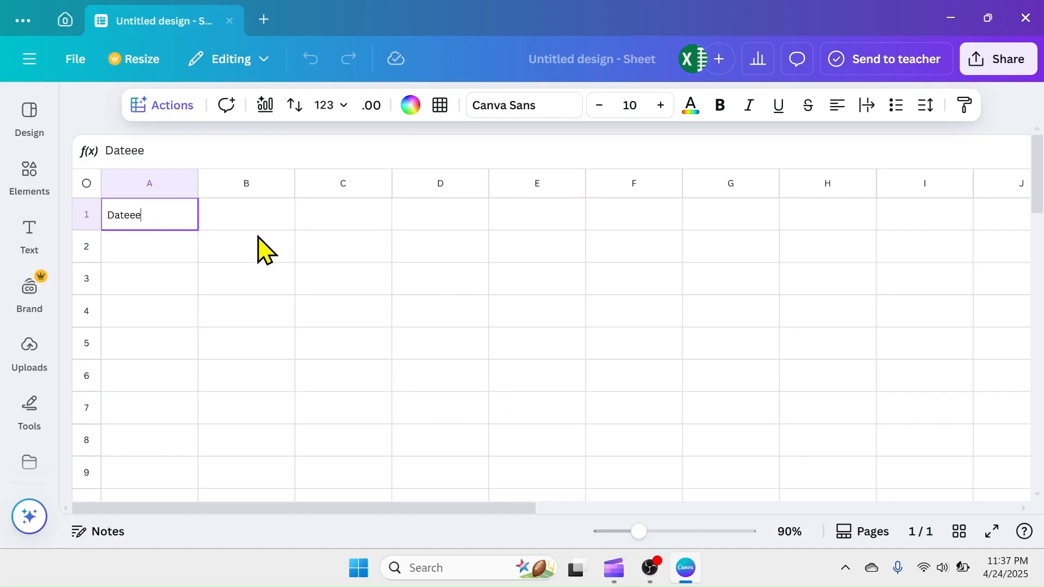
key(Return)
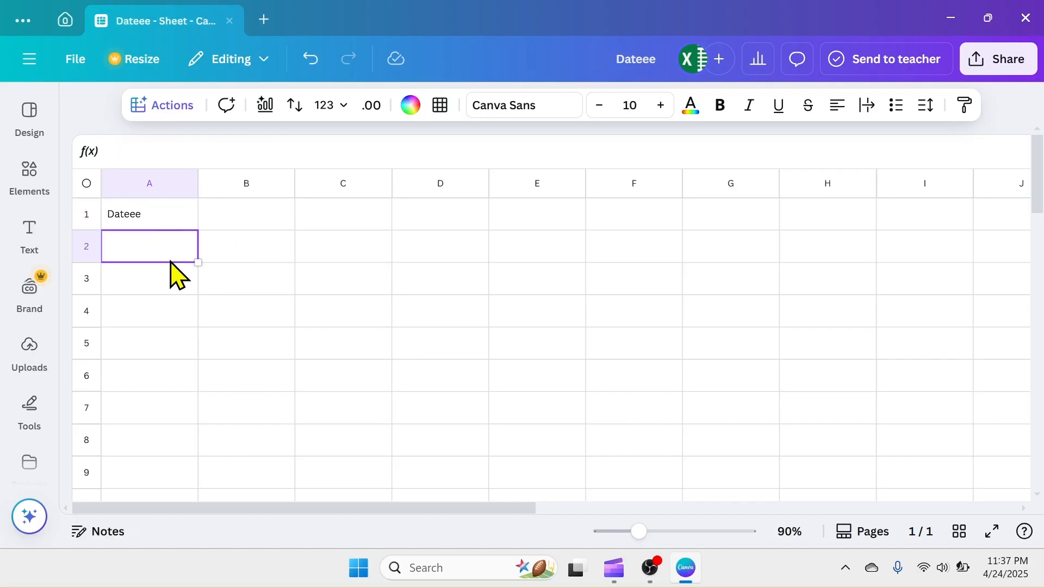
Enter the heading "Income / Expenses" in cell B1
click(261, 219)
click(362, 218)
click(438, 224)
click(240, 215)
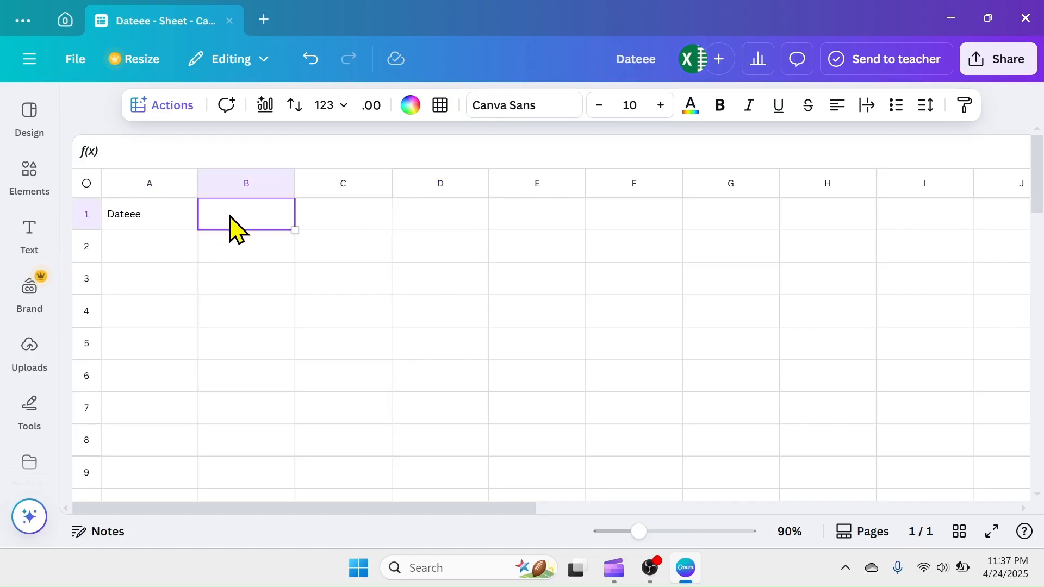
text(Income / Expenses)
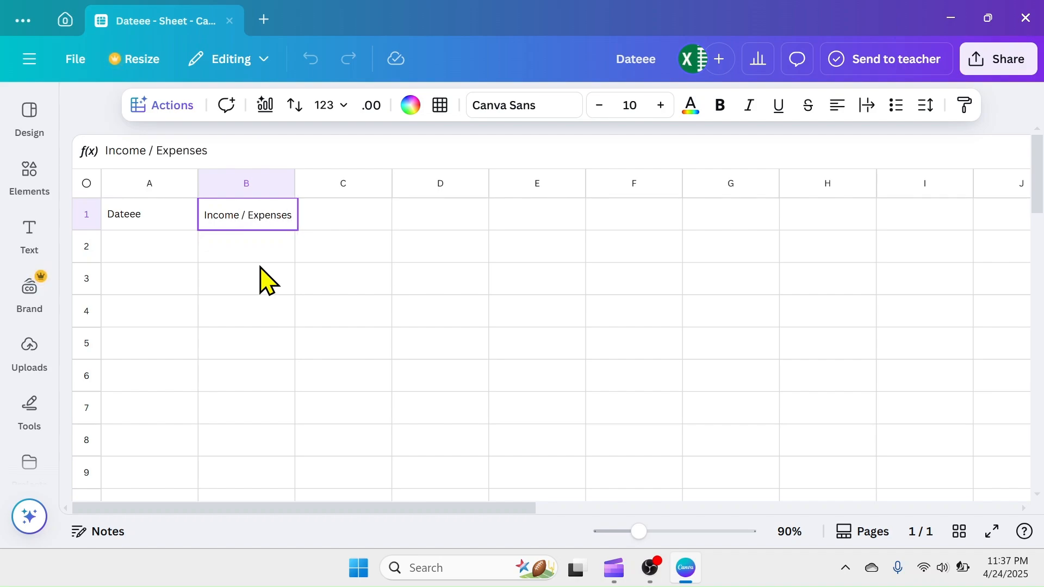
click(351, 283)
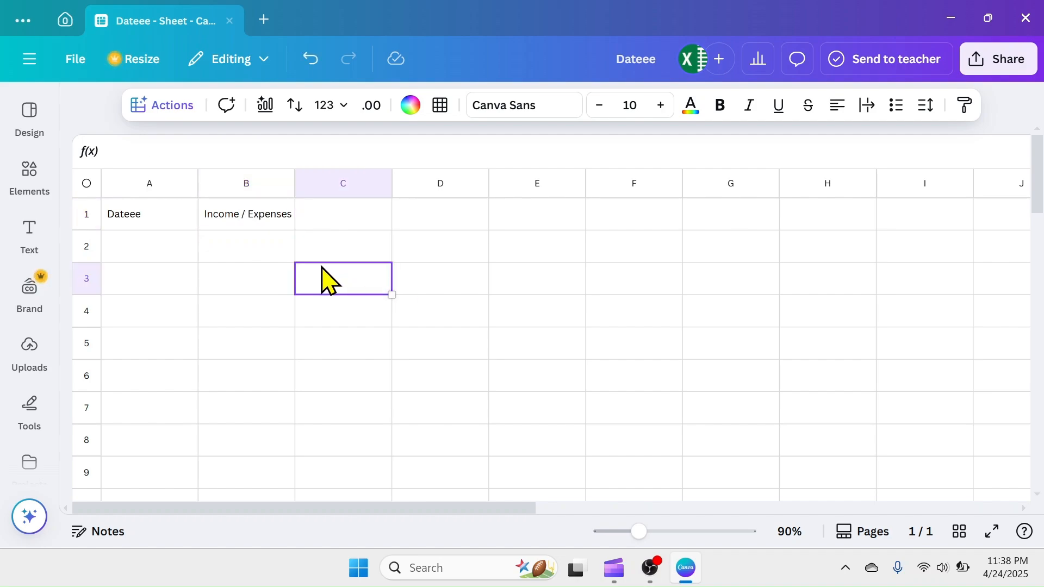
Correct the heading in cell A1 to "Date"
mouse_move(641, 536)
mouse_down()
mouse_move(672, 539)
mouse_move(645, 538)
mouse_move(659, 538)
mouse_up()
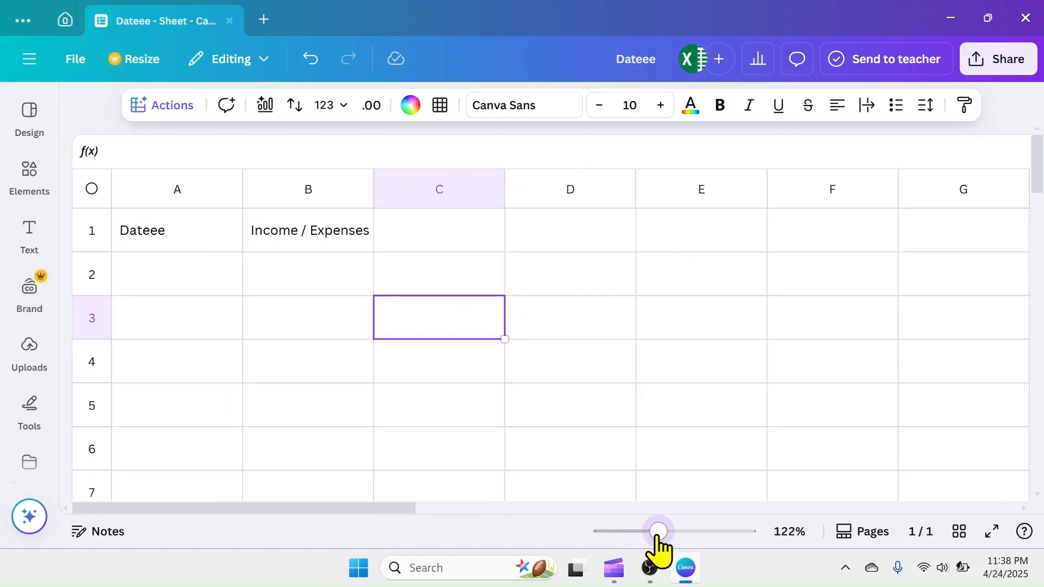
click(173, 249)
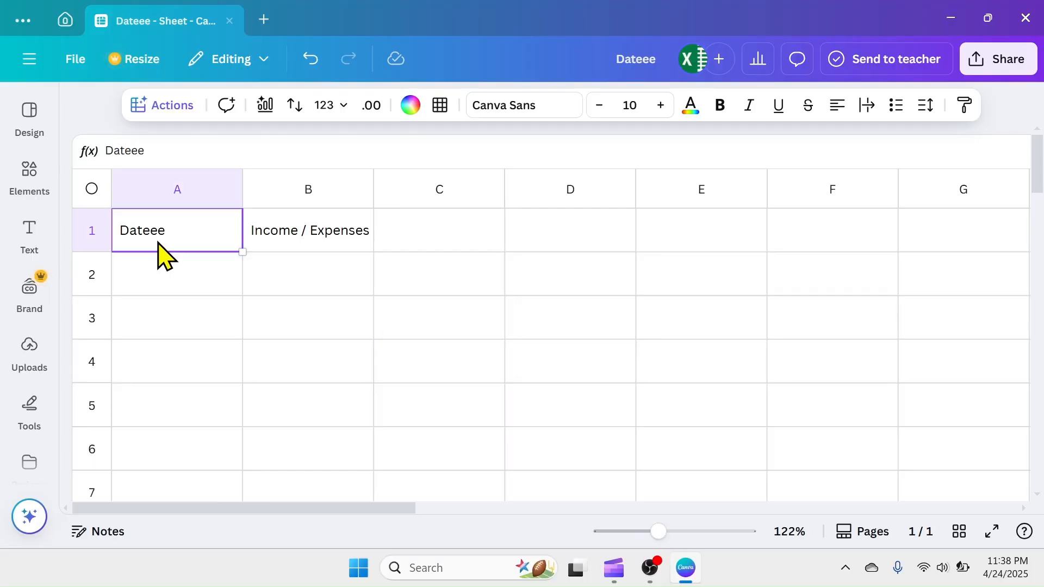
key(Down)
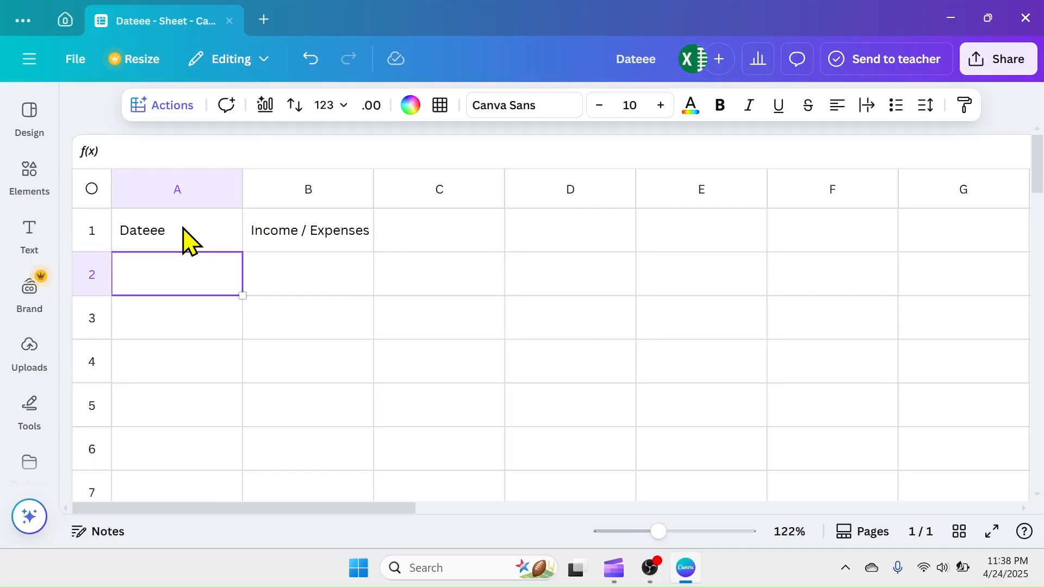
click(184, 229)
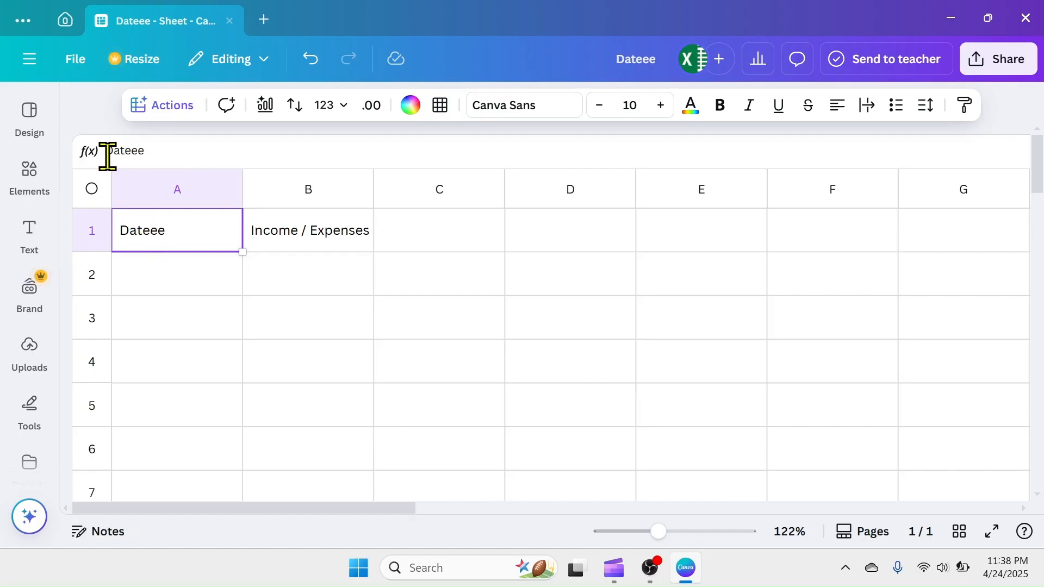
click(155, 152)
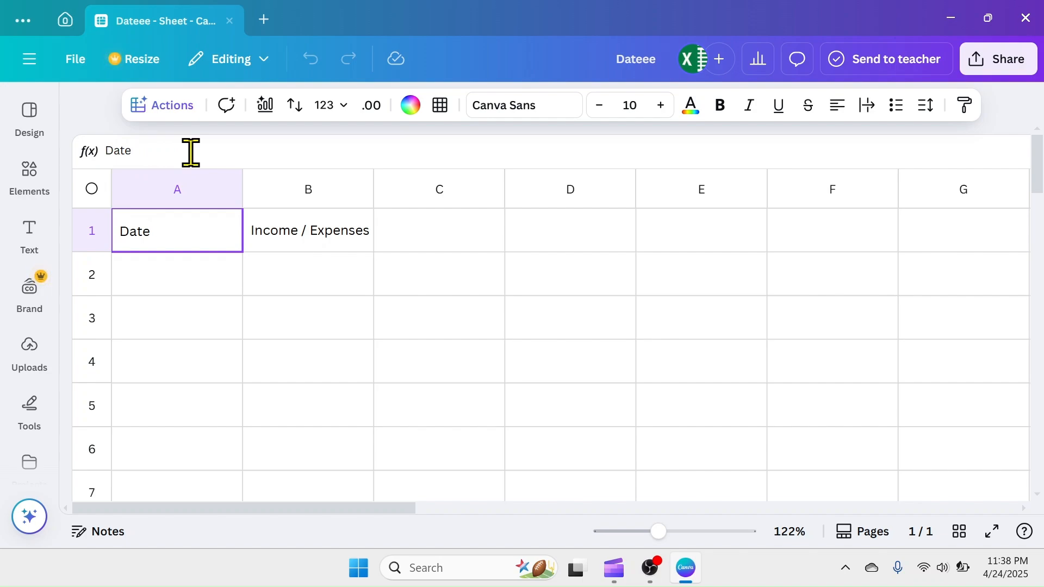
key(Return)
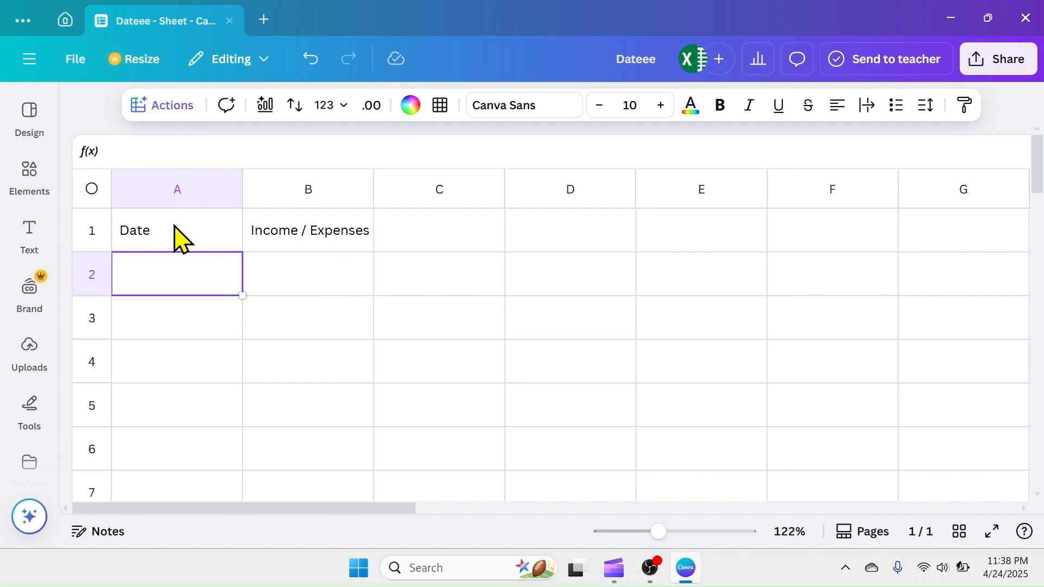
double_click(174, 233)
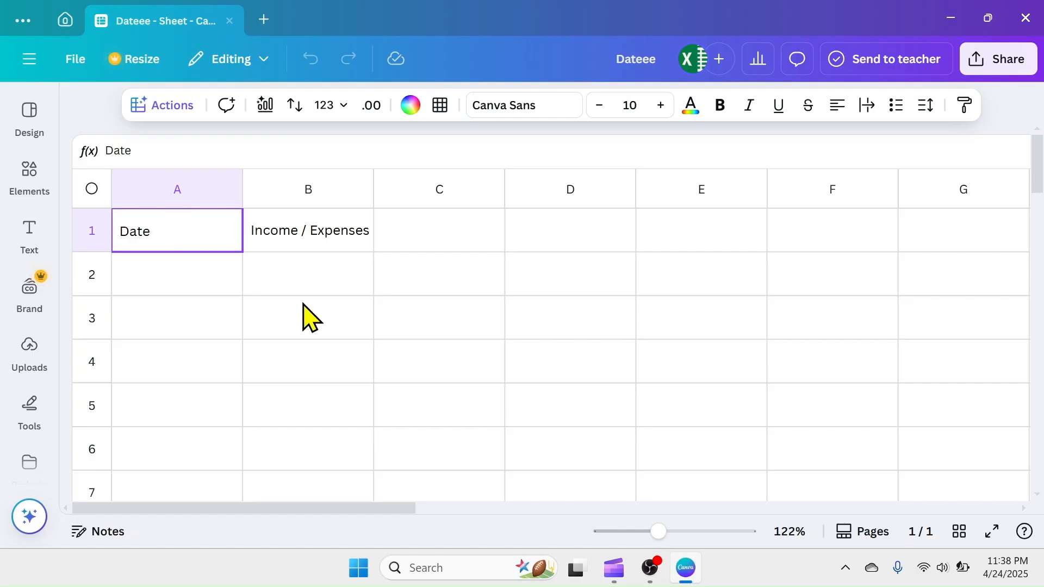
click(348, 291)
Enter the headings "Category", "Amount" and "Remarks" in cells C1, D1 and E1
click(429, 244)
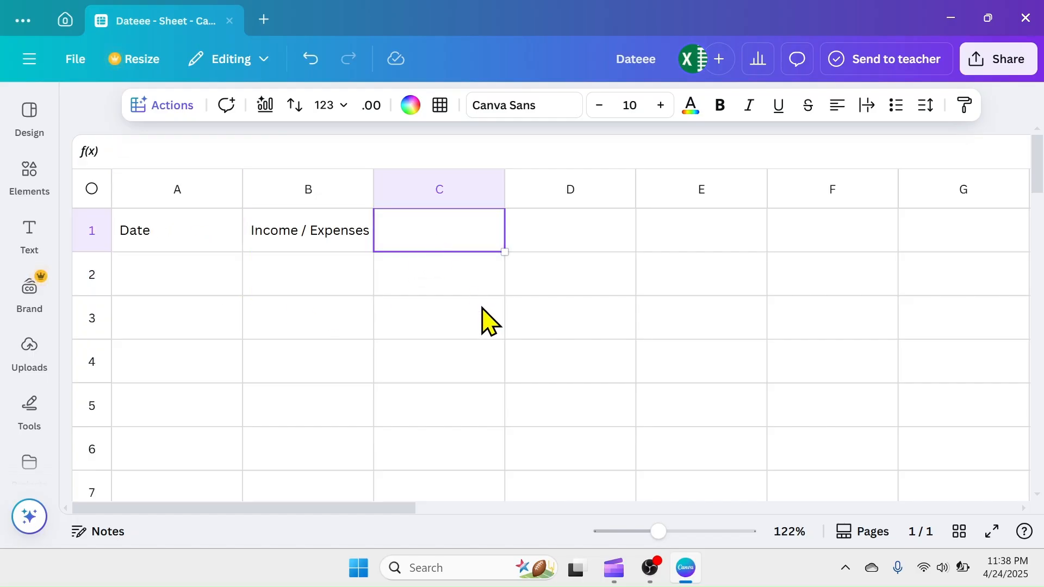
text(Category)
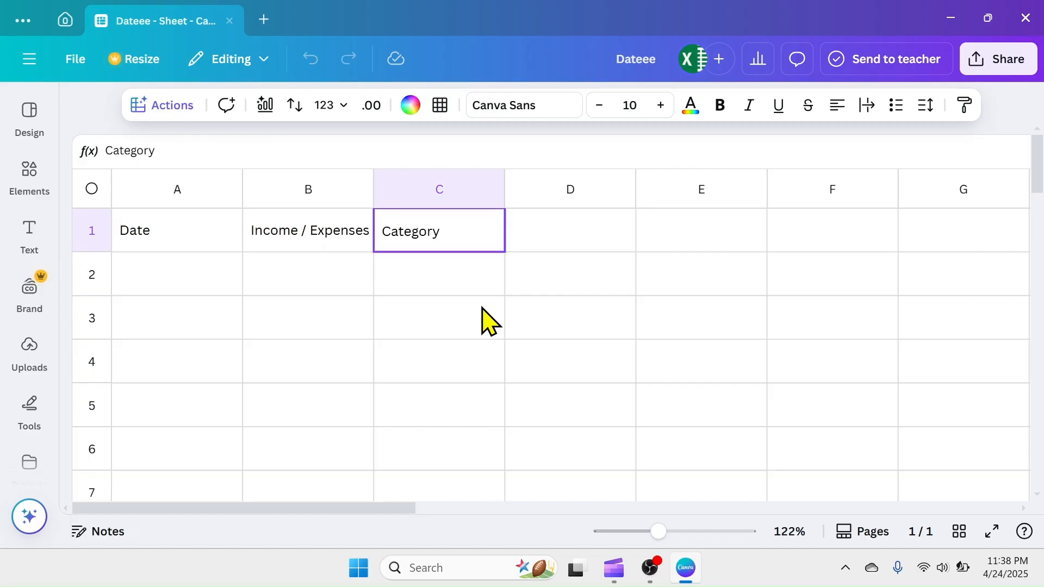
key(Tab)
text(Amount)
key(Tab)
text(Rema)
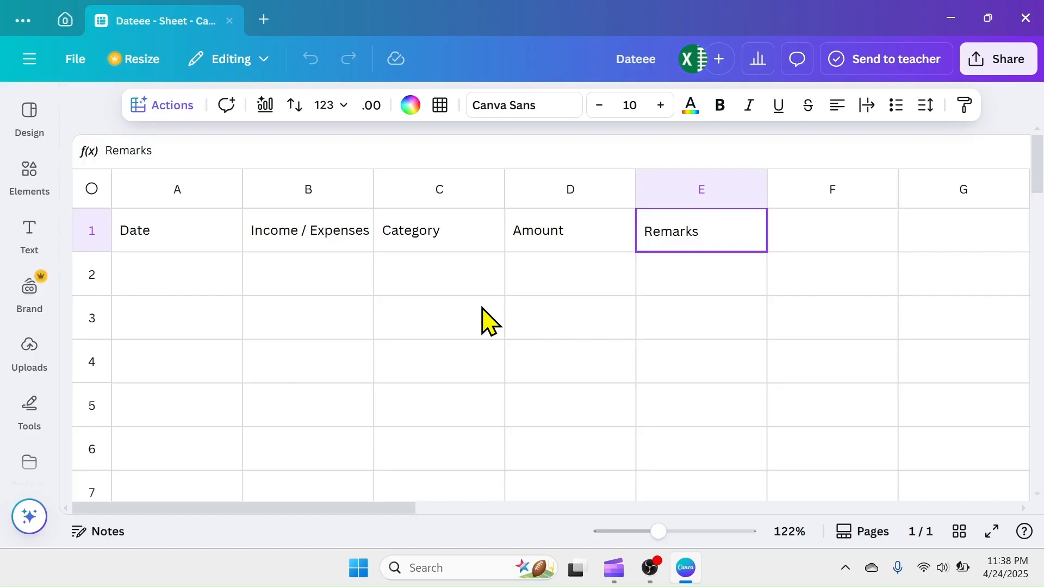
click(168, 272)
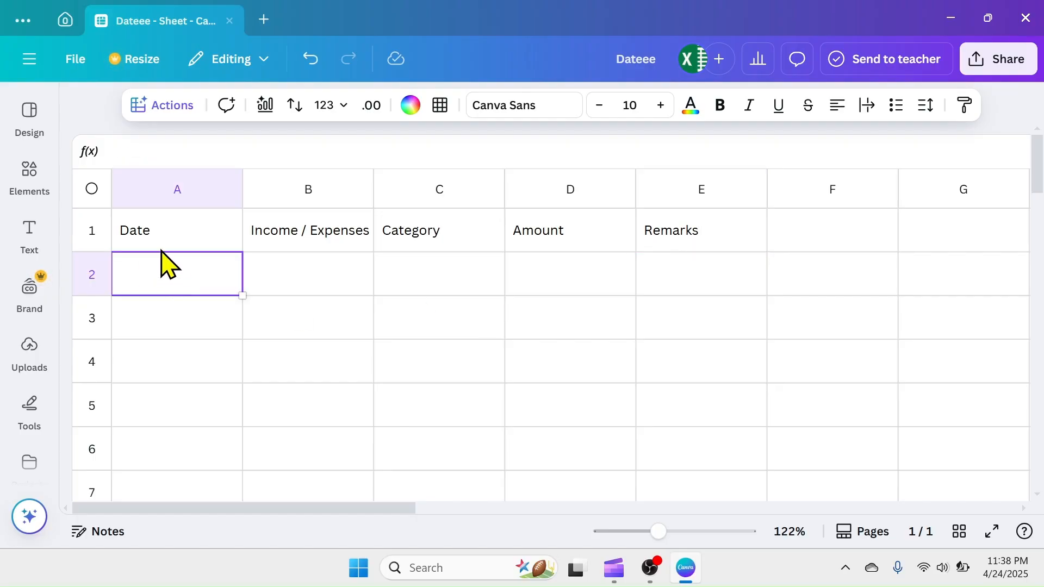
Insert date pickers in cells A2 to A6 and set the date in A2 to Apr 23, 2025
click(177, 191)
click(318, 267)
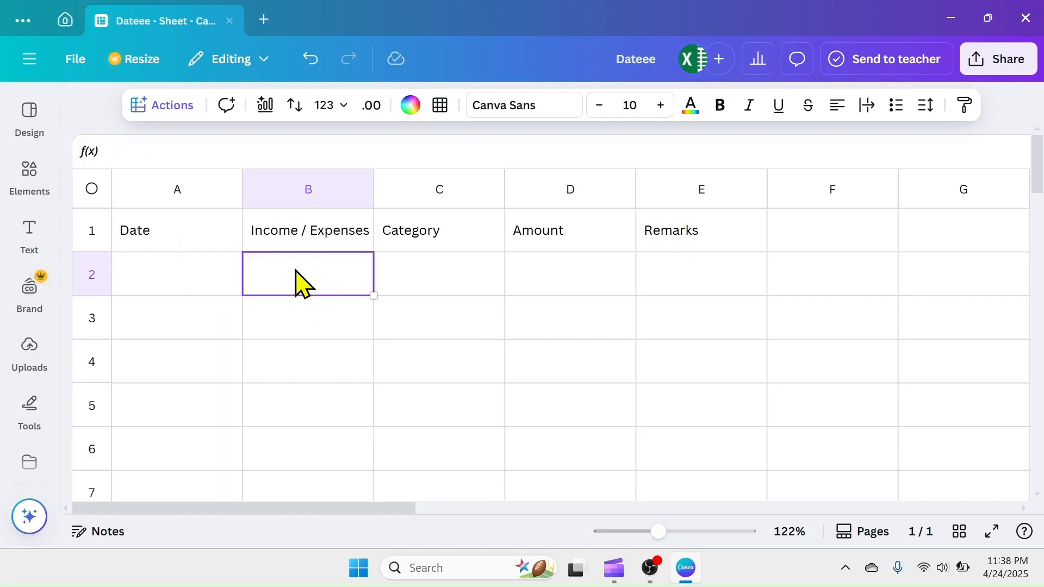
drag(201, 286, 205, 415)
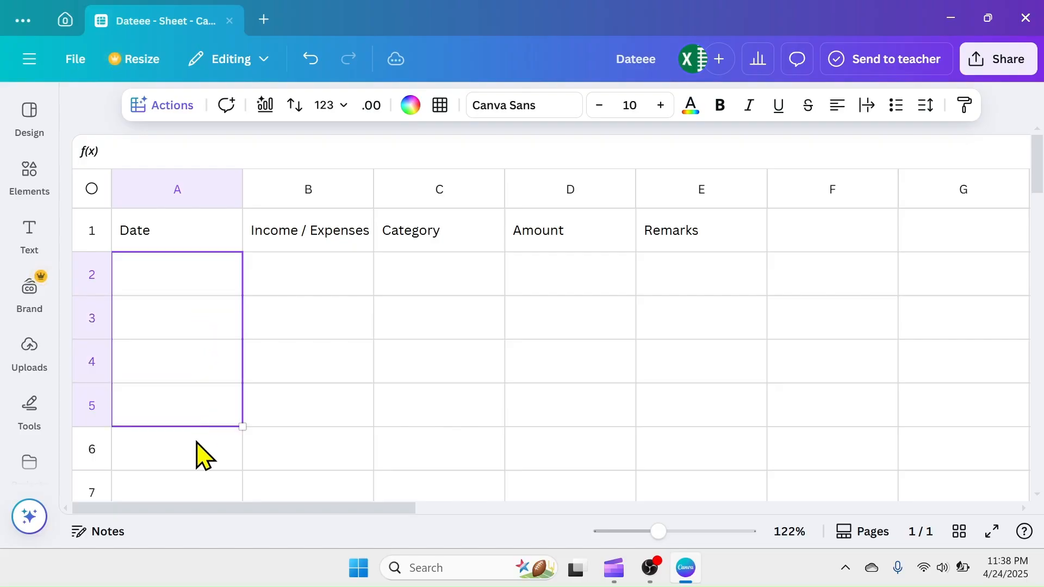
drag(202, 451, 203, 460)
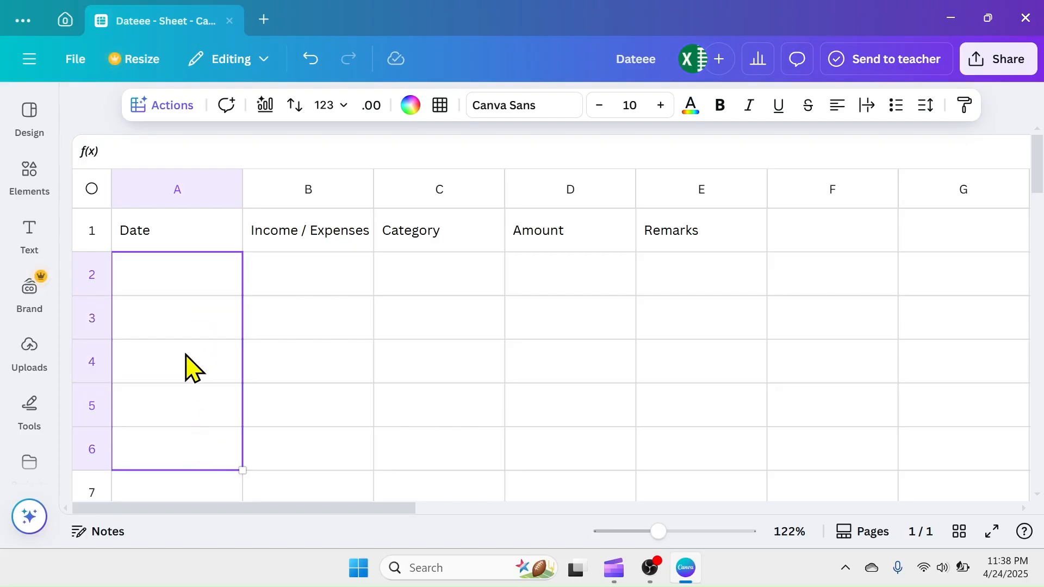
click(155, 106)
scroll(182, 228, down, 6)
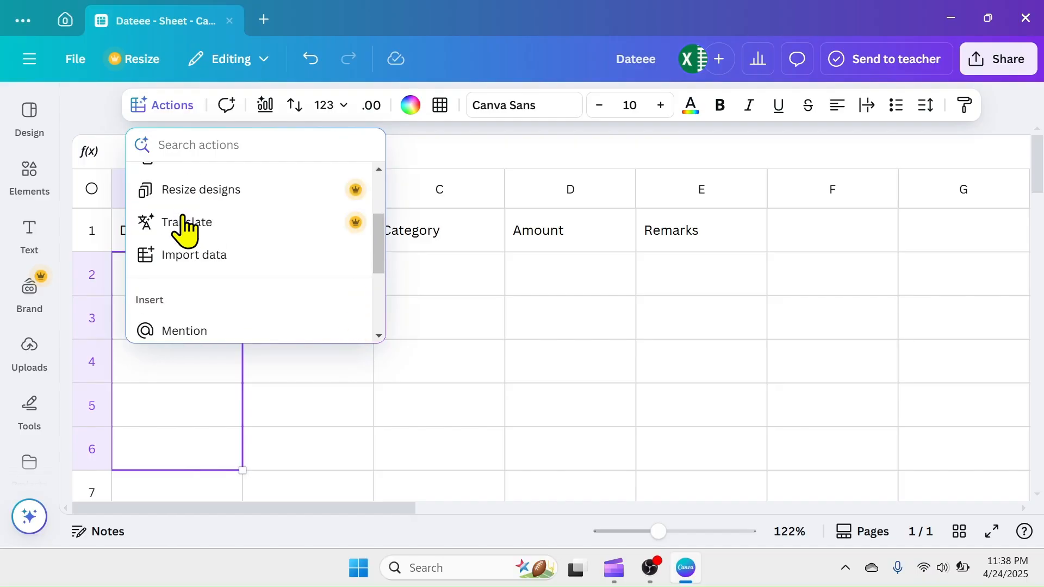
click(176, 198)
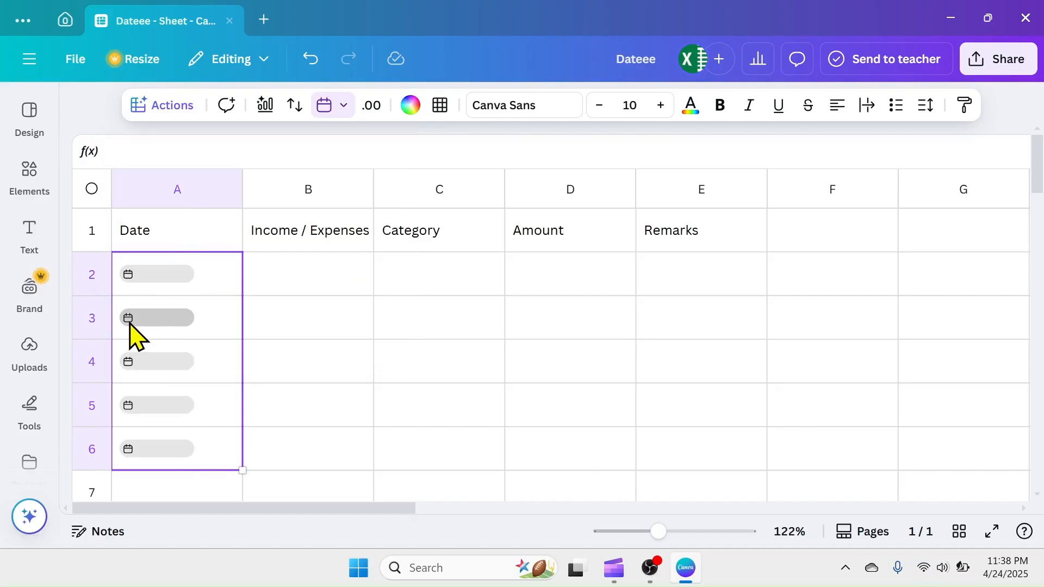
click(129, 276)
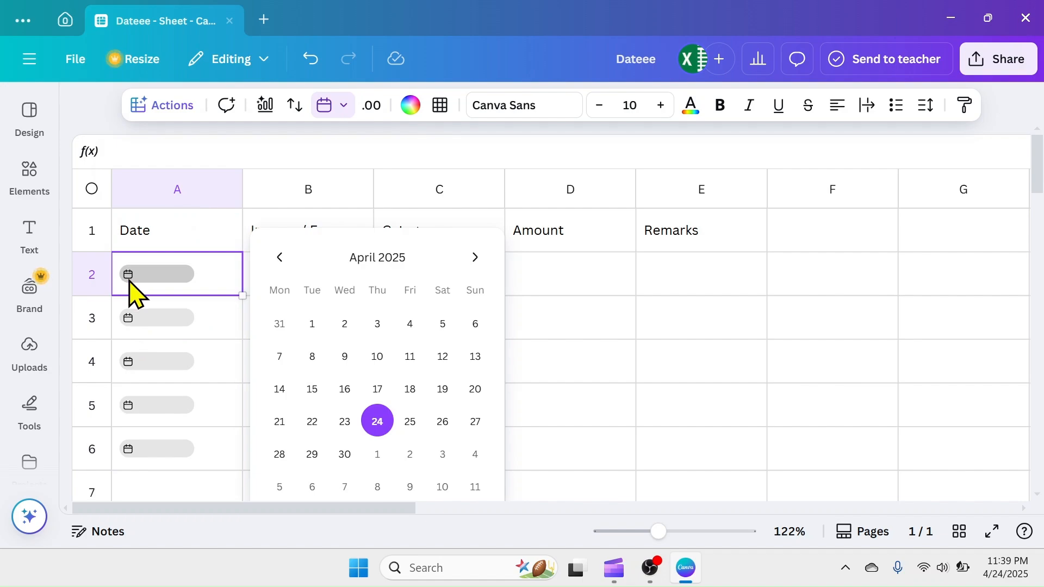
click(345, 422)
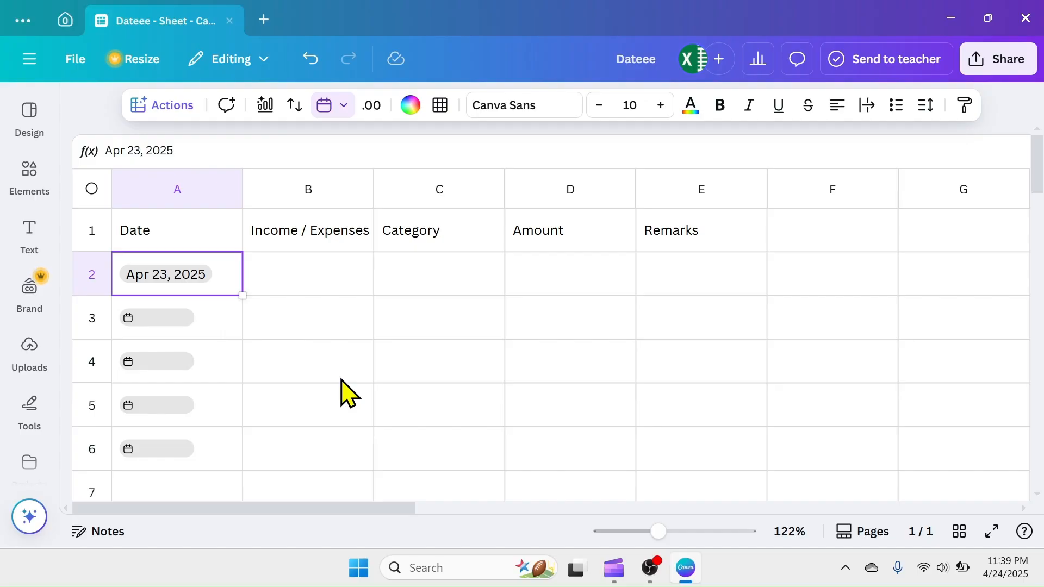
Insert a newly created custom dropdown in cell B2 under the Income / Expenses heading
click(314, 272)
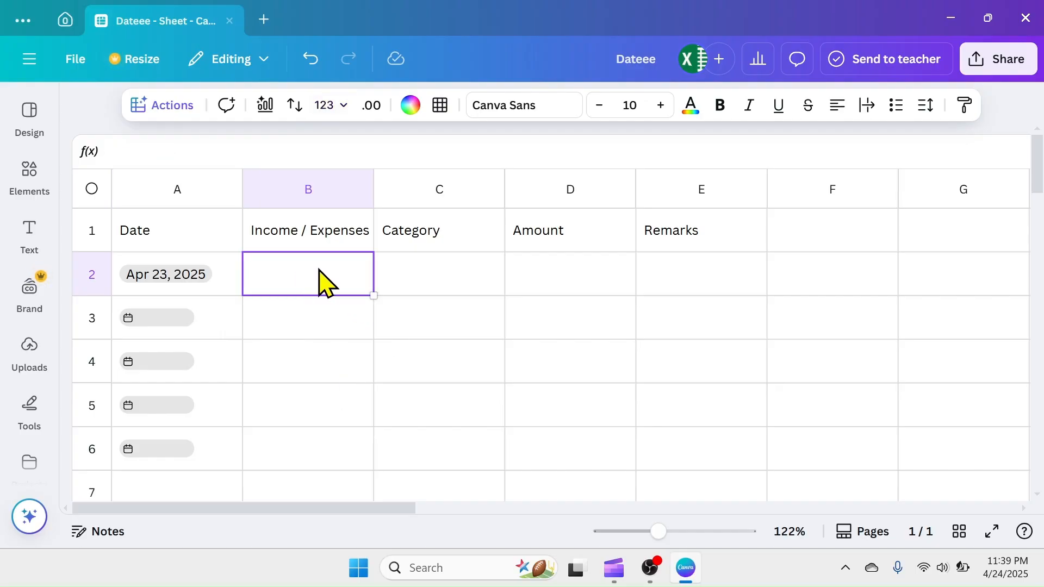
drag(658, 532, 644, 532)
click(158, 115)
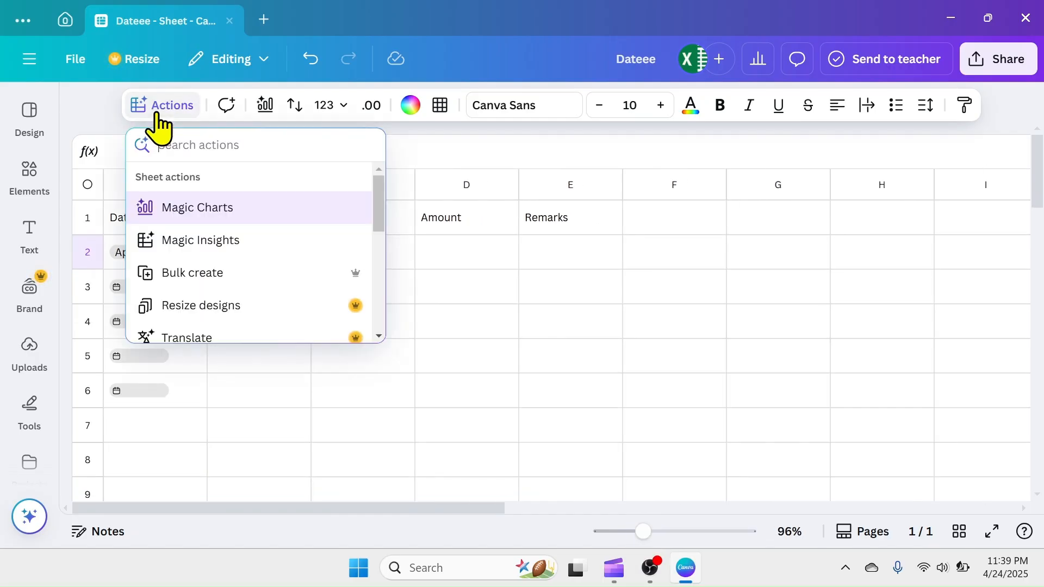
scroll(195, 252, down, 5)
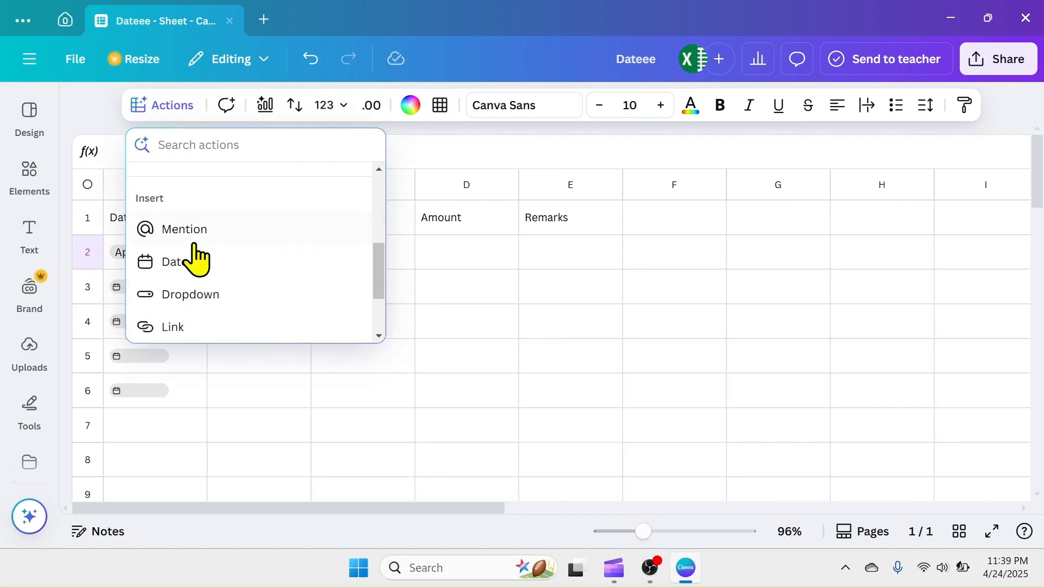
click(192, 294)
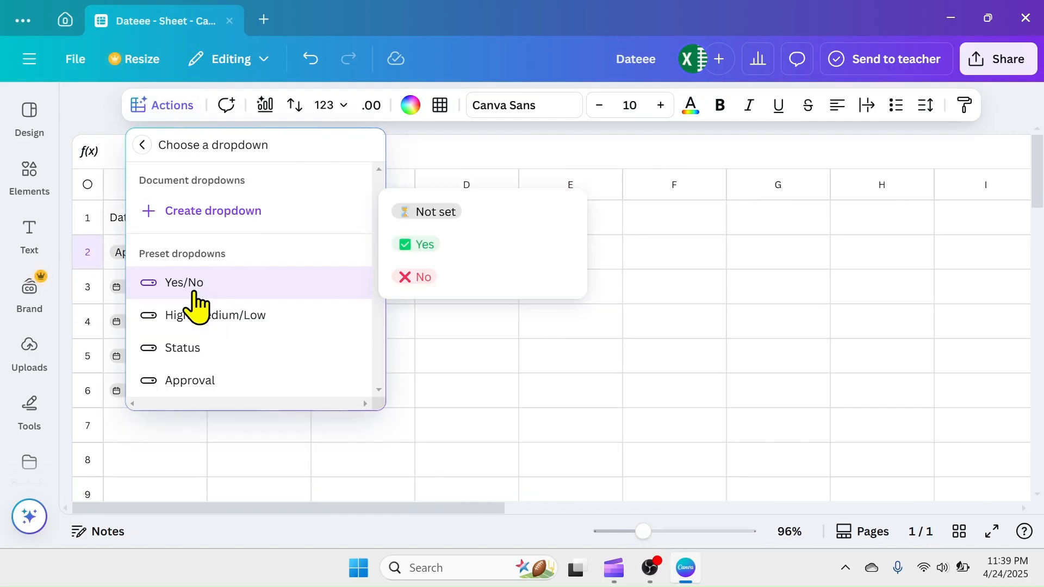
click(194, 214)
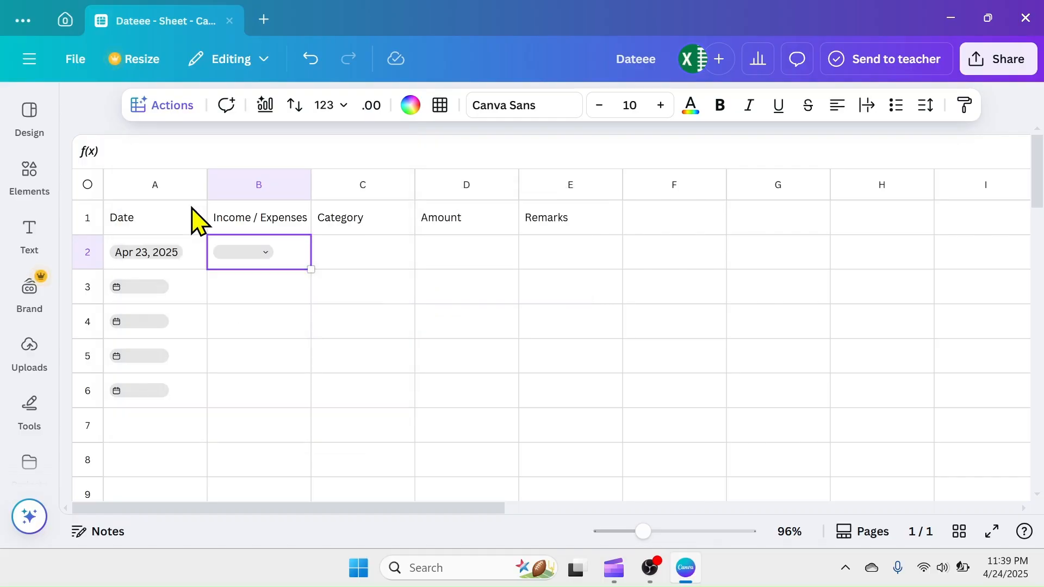
Rename the first two options of the B2 dropdown Income and Expenses, and delete the third option
click(265, 252)
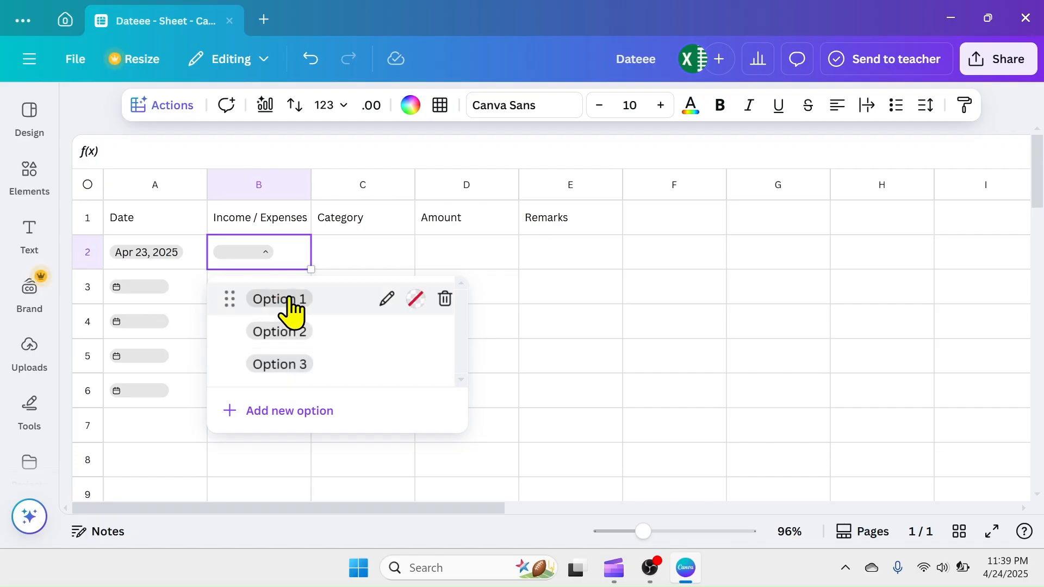
click(388, 299)
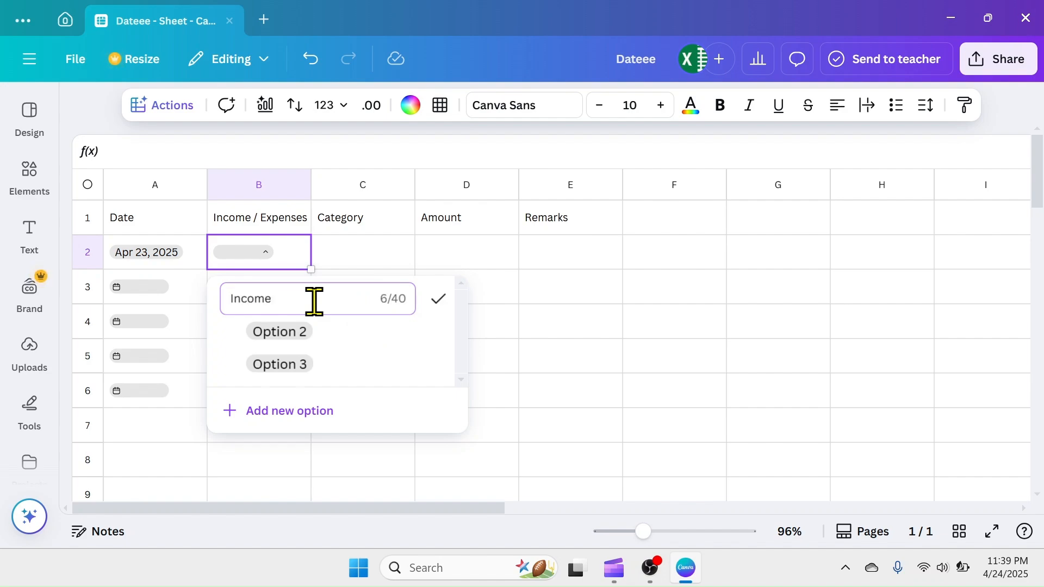
text(Income)
click(438, 299)
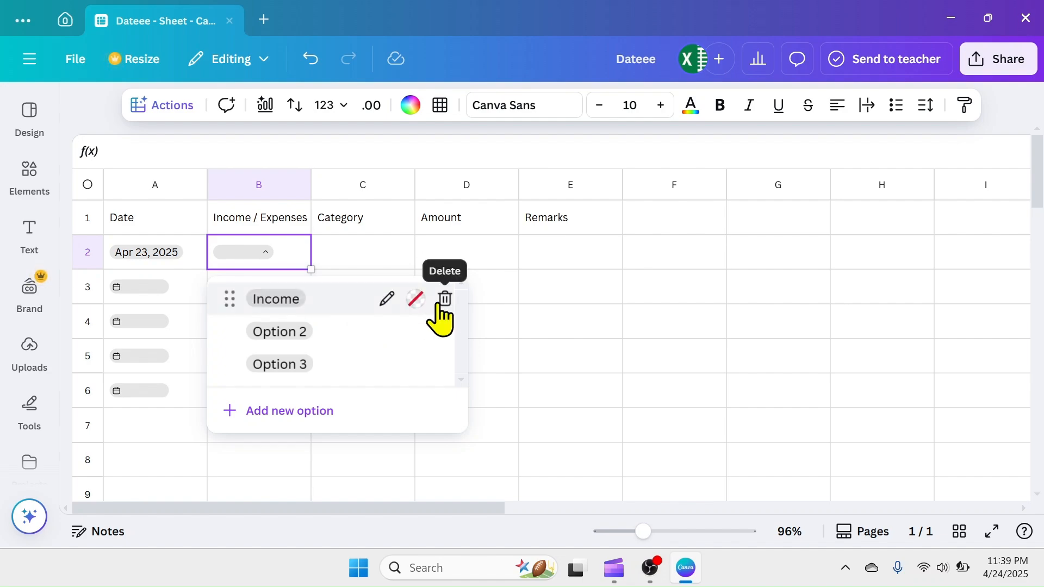
click(386, 332)
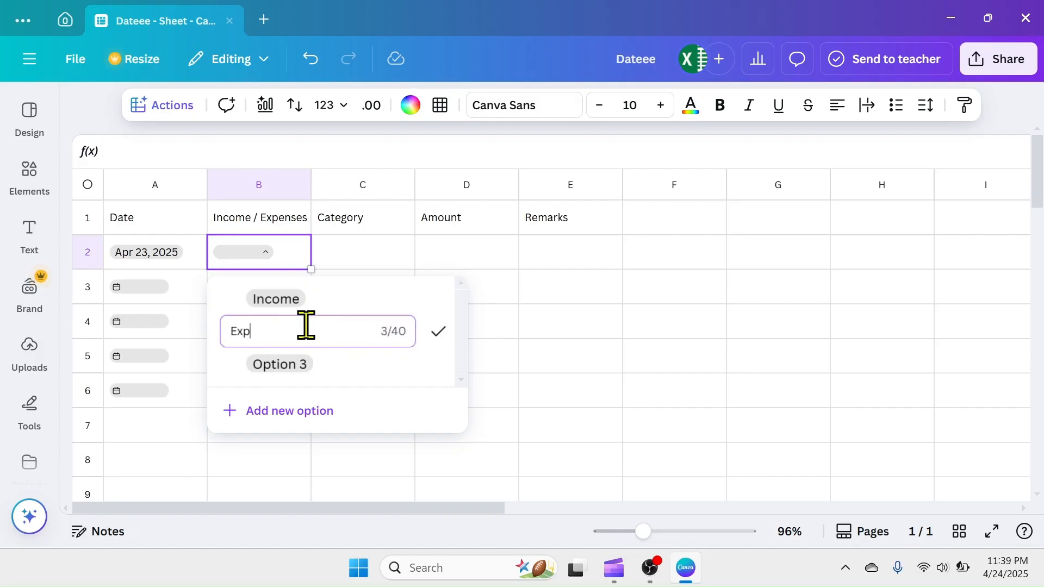
click(438, 332)
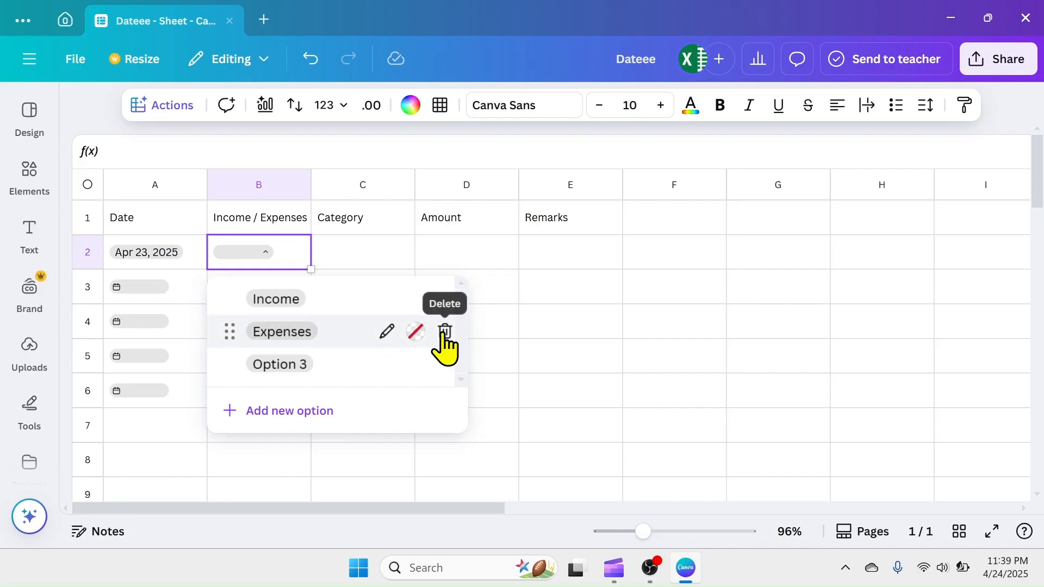
click(446, 364)
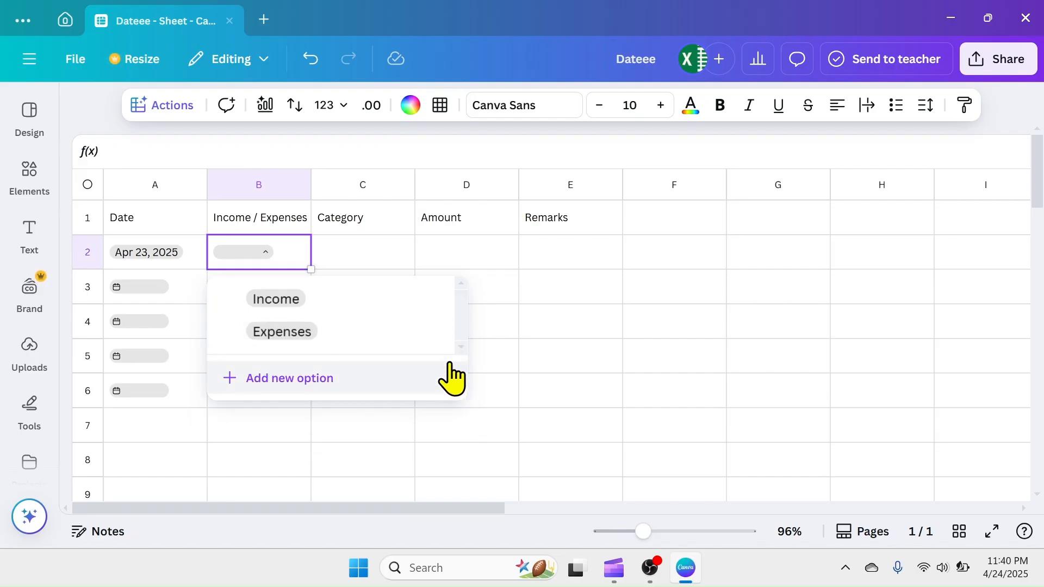
click(552, 266)
Fill the B2 dropdown down to cell B6 and choose Income in B2
click(296, 259)
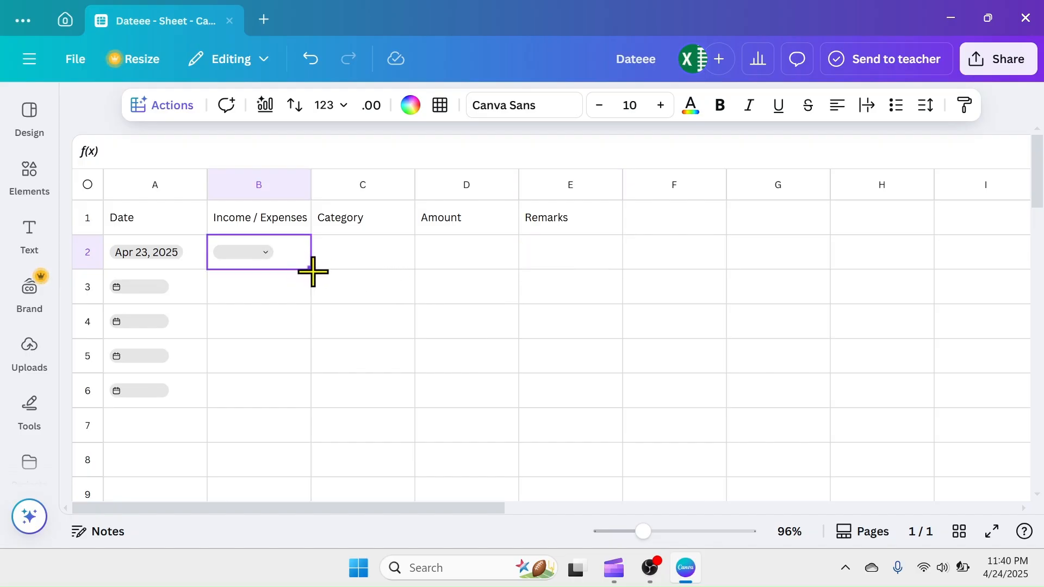
drag(314, 272, 298, 397)
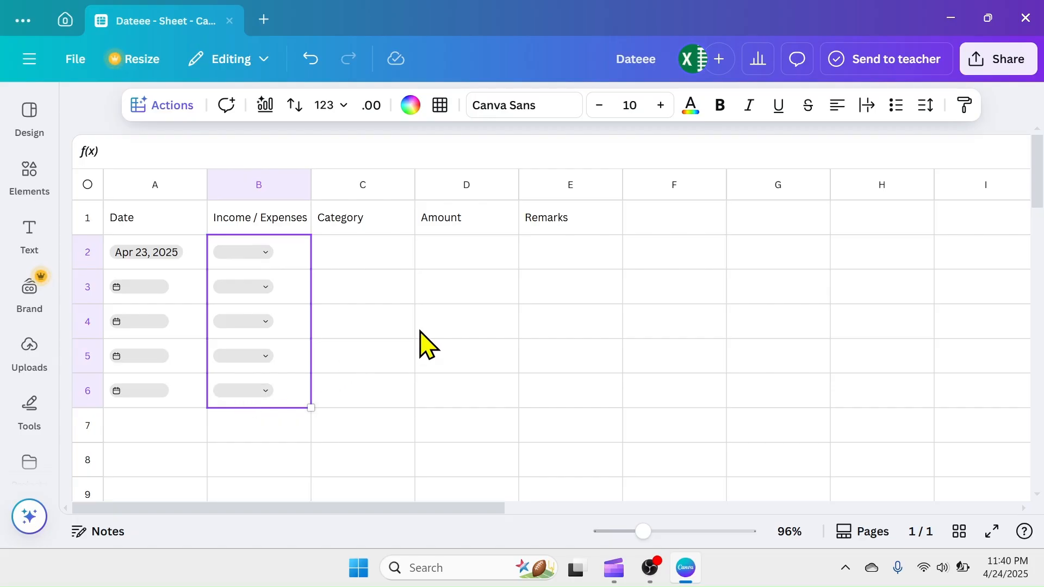
click(383, 360)
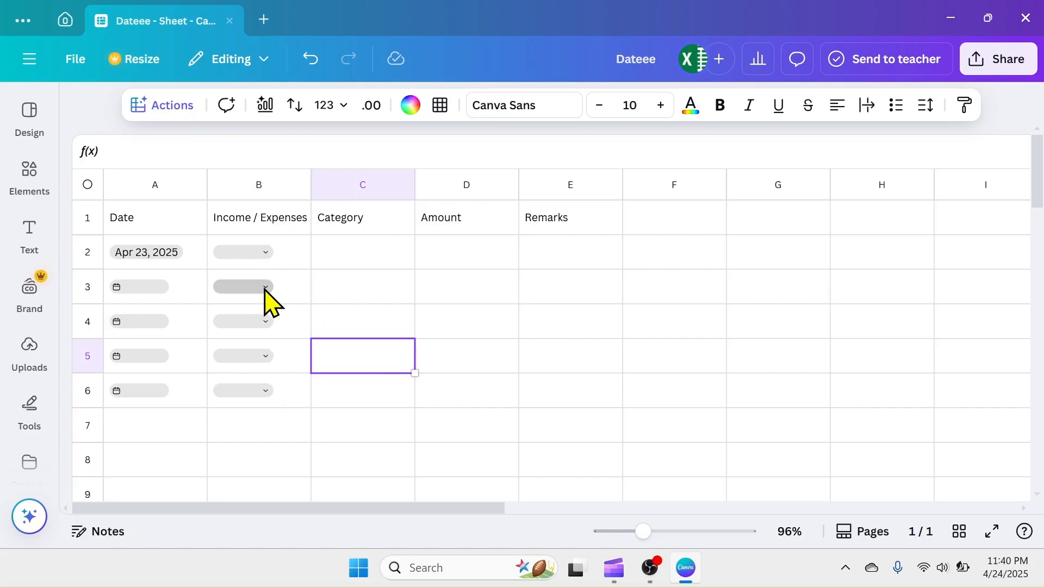
click(265, 289)
click(526, 335)
click(268, 357)
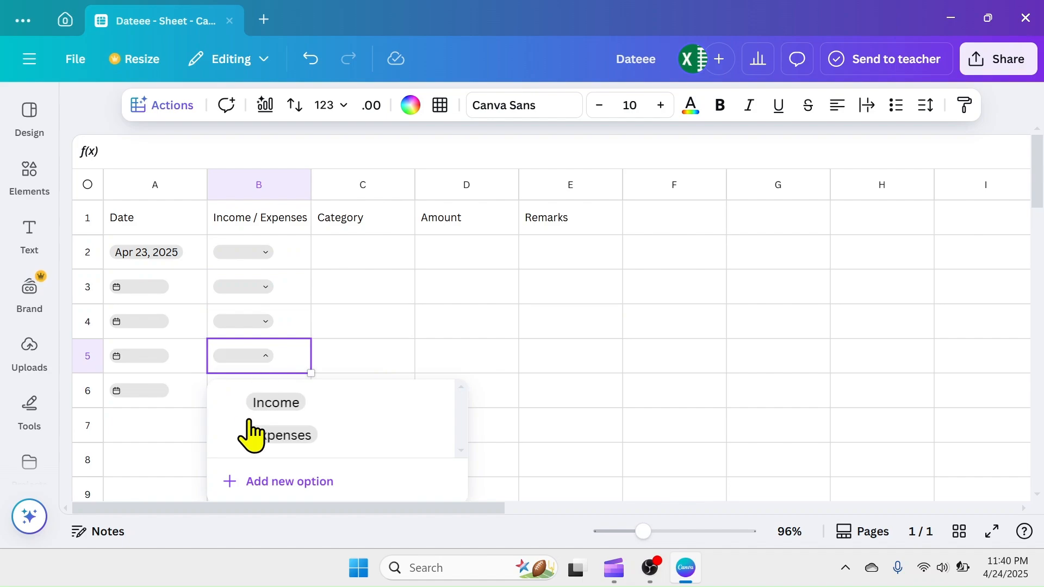
click(270, 253)
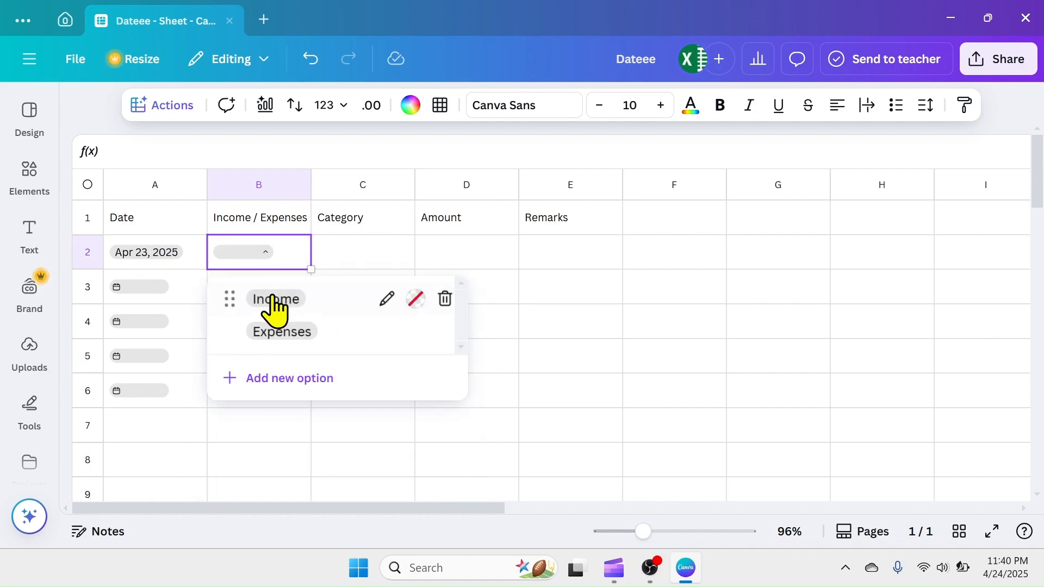
click(275, 303)
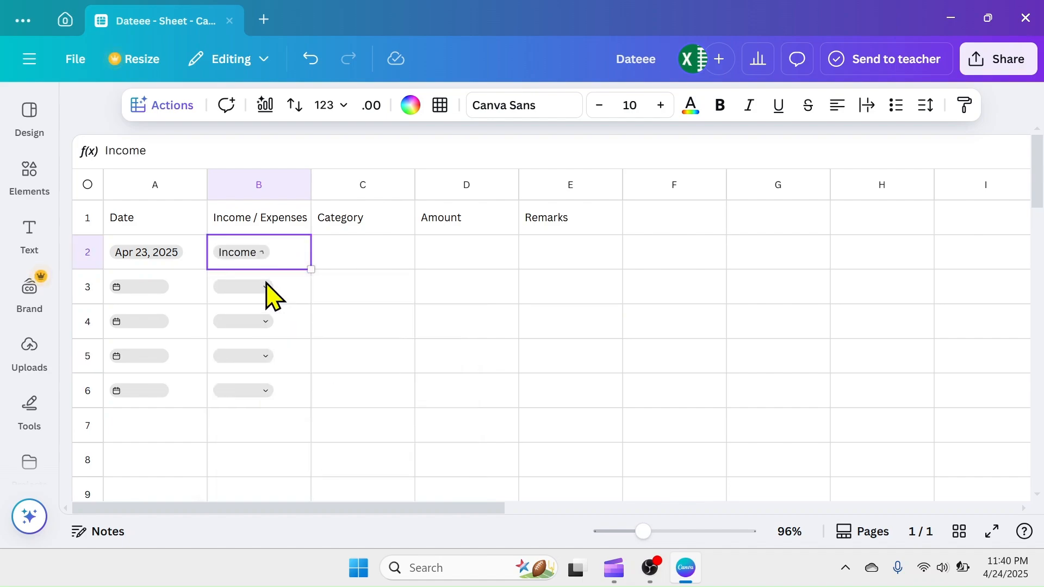
Create a new dropdown in cell C2 and rename its first option Household
click(387, 267)
click(158, 109)
click(180, 210)
text(Household)
click(543, 299)
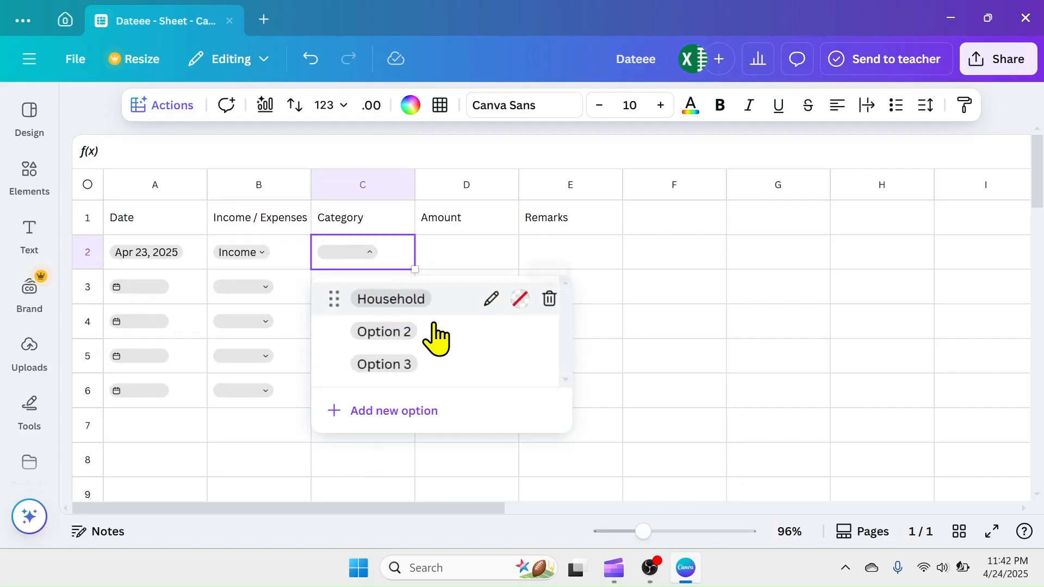
Rename the second and third options of the category dropdown Health and Education
click(404, 331)
key(BackSpace)
key(BackSpace)
text(Health)
key(Return)
click(407, 365)
key(BackSpace)
key(BackSpace)
key(BackSpace)
key(BackSpace)
key(BackSpace)
key(BackSpace)
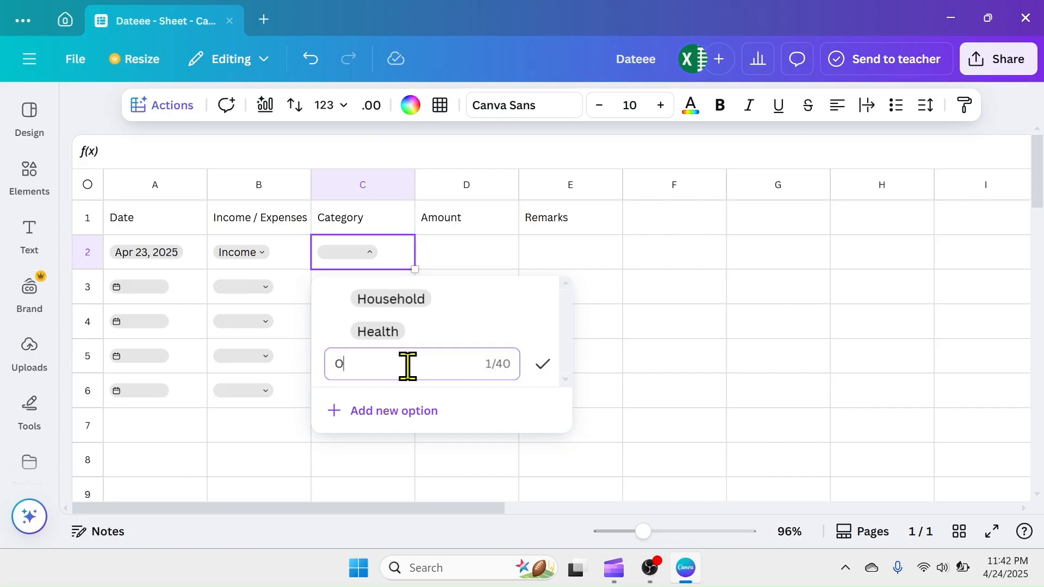
text(n)
click(543, 364)
Add the options Fuel and Salary to the category dropdown in C2
click(402, 411)
click(401, 399)
key(BackSpace)
key(BackSpace)
key(BackSpace)
key(BackSpace)
key(BackSpace)
key(BackSpace)
key(BackSpace)
key(BackSpace)
text(Fuel)
click(543, 399)
click(401, 443)
text(Salary)
click(543, 415)
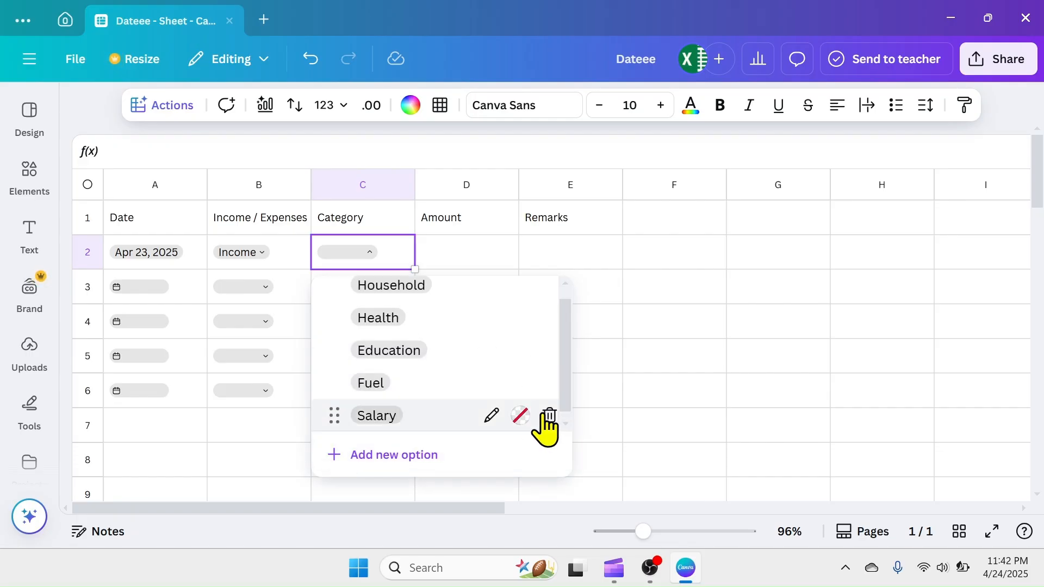
Add the option Interest to the category dropdown and close its option list
click(395, 454)
text(Interest)
click(543, 409)
click(641, 306)
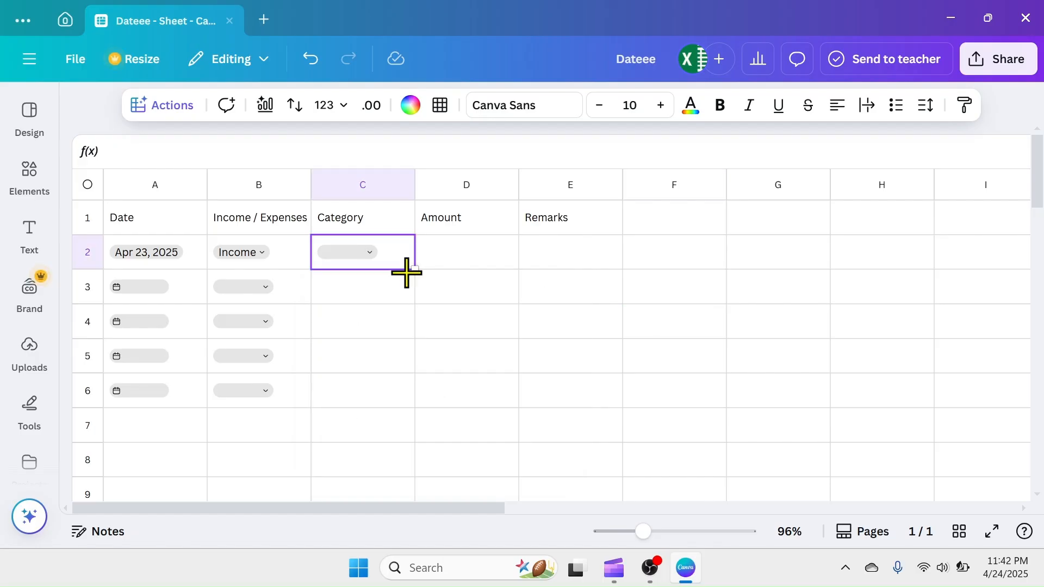
Fill the category dropdown from C2 down to cell C6
drag(415, 269, 414, 397)
click(465, 358)
click(370, 287)
click(666, 325)
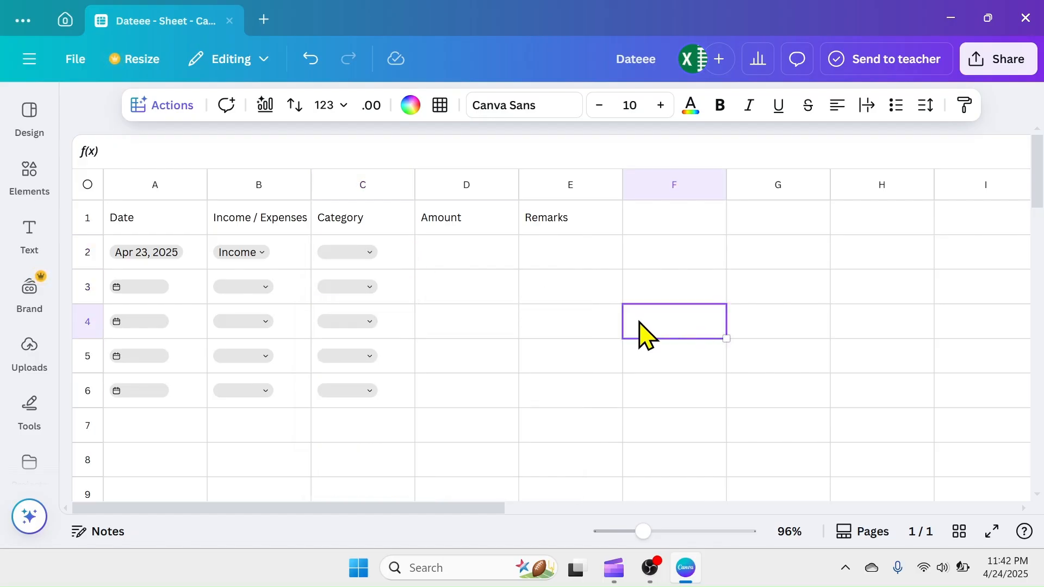
Complete row 2 with the category Household, the amount 500 and the remark "household goods"
click(373, 253)
click(383, 300)
click(612, 296)
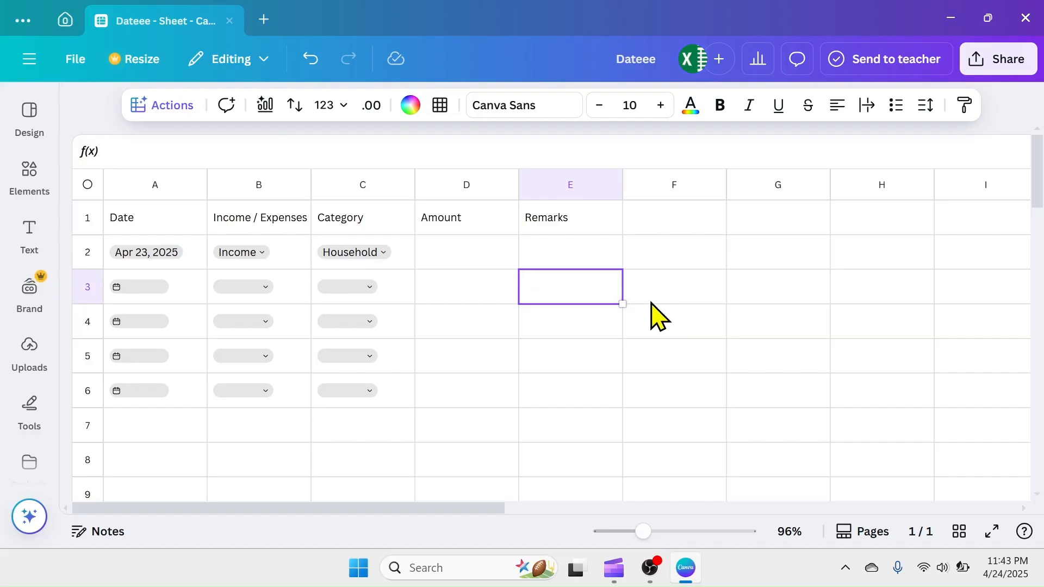
key(Up)
key(Left)
text(500)
key(Tab)
text(household goods)
Set the date in A3 to Apr 24, 2025 and choose Expenses in both B3 and B2
click(142, 288)
click(341, 419)
click(267, 287)
click(281, 366)
click(262, 253)
click(264, 333)
Complete row 3 with the category Education, the amount 350 and the remark "book purchase"
click(370, 287)
click(488, 293)
text(350)
click(574, 293)
text(bo)
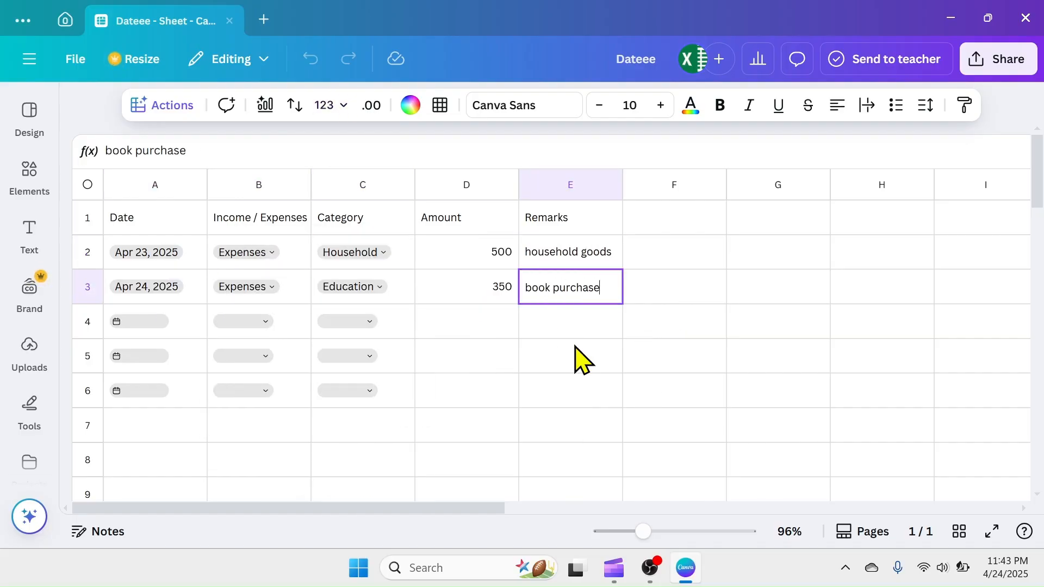
Fill row 4 with Apr 25, 2025, Income, Salary, the amount 20000 and the remark "salary deposit"
click(139, 322)
click(371, 422)
click(266, 322)
click(282, 368)
click(370, 322)
click(488, 404)
click(479, 324)
text(20000)
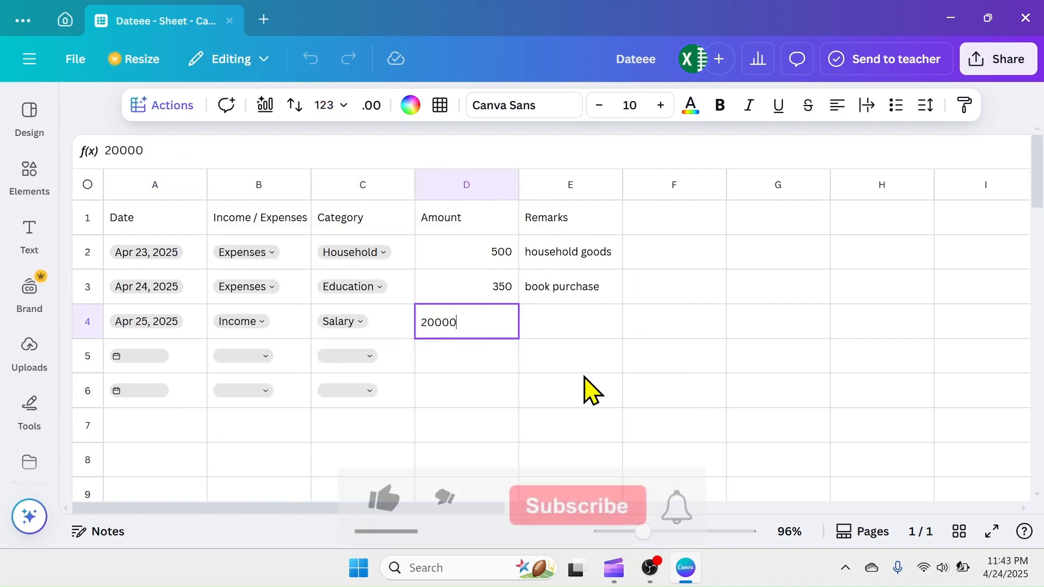
key(Tab)
text(salary deposit)
Fill row 5 with Apr 25, 2025, Expenses, Health, the amount 1250 and the remark "medicine"
click(142, 356)
click(371, 423)
click(265, 357)
click(282, 435)
click(370, 357)
click(487, 359)
click(488, 359)
text(1250)
click(563, 356)
text(medicine)
Fill row 6 with Apr 25, 2025, Expenses, Household, the amount 3500 and the remark "household goods purchase"
click(140, 391)
click(372, 423)
click(266, 391)
click(370, 391)
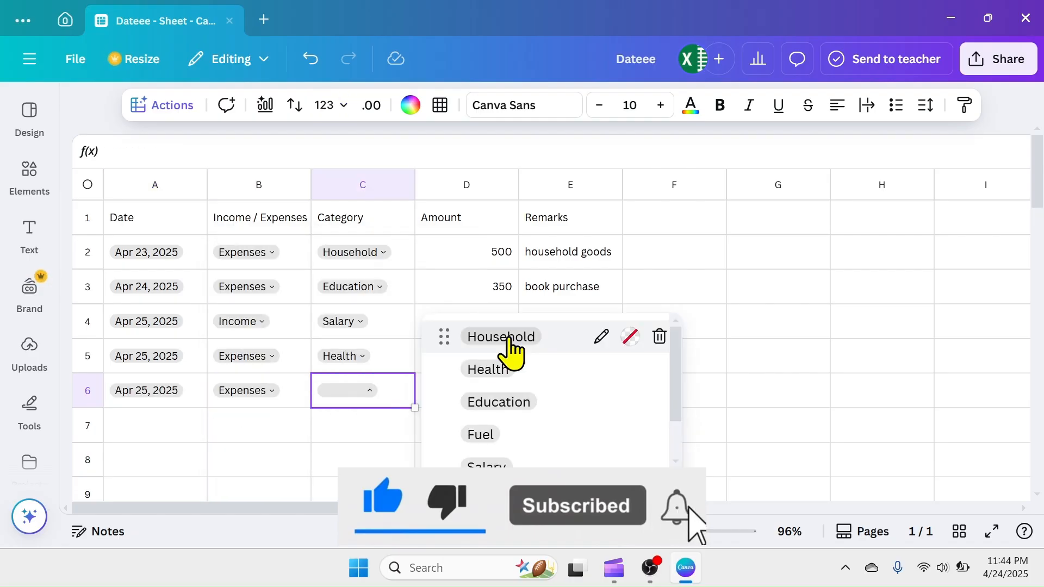
click(501, 337)
click(466, 391)
text(3500)
key(Tab)
text(household goods purchase)
Widen column E to fit its longest remark and select the table range A1:E6
click(612, 195)
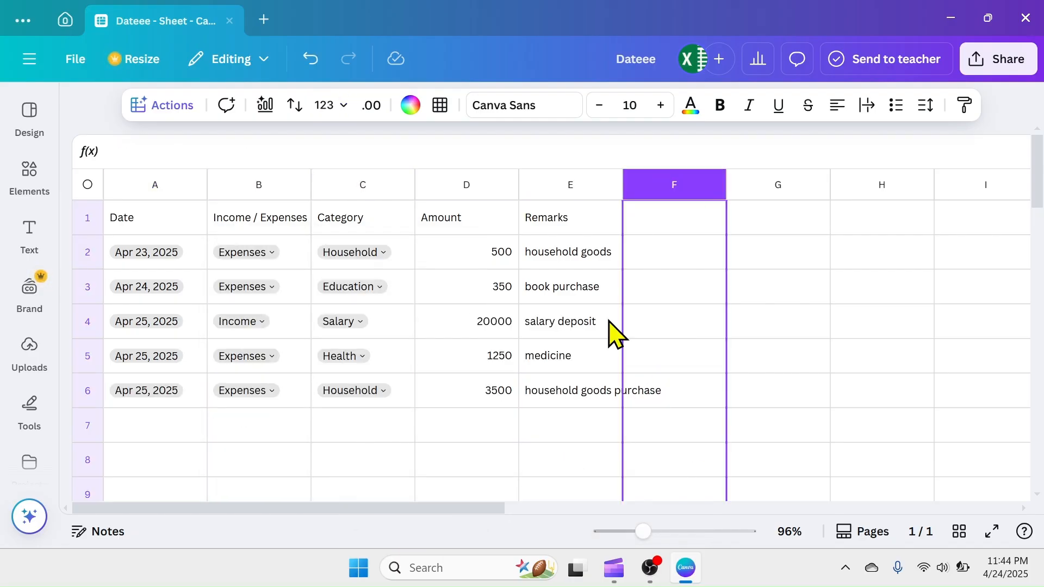
drag(612, 195, 667, 195)
drag(137, 233, 578, 396)
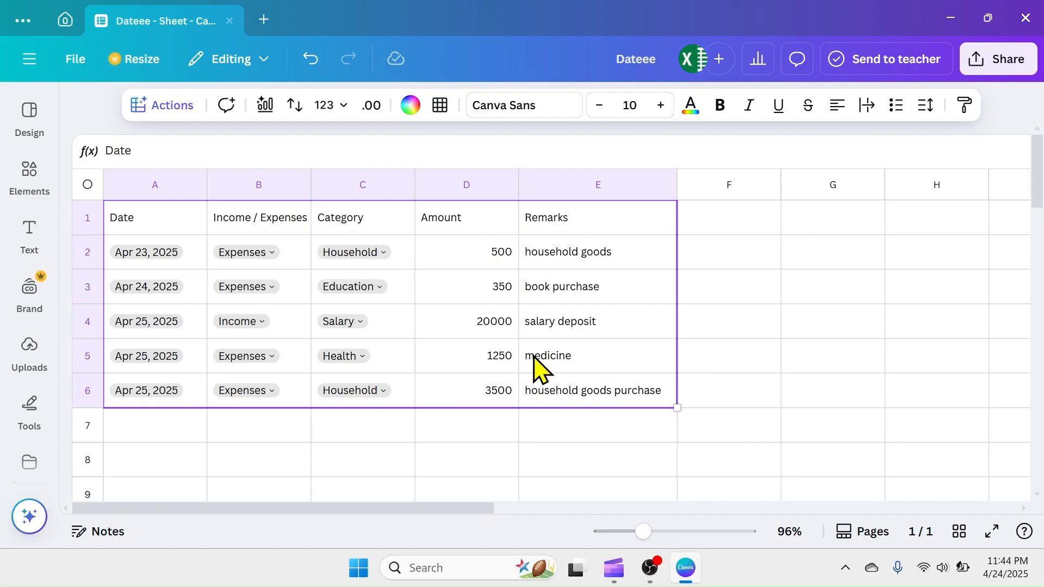
Insert two empty rows above the table's header row
click(729, 433)
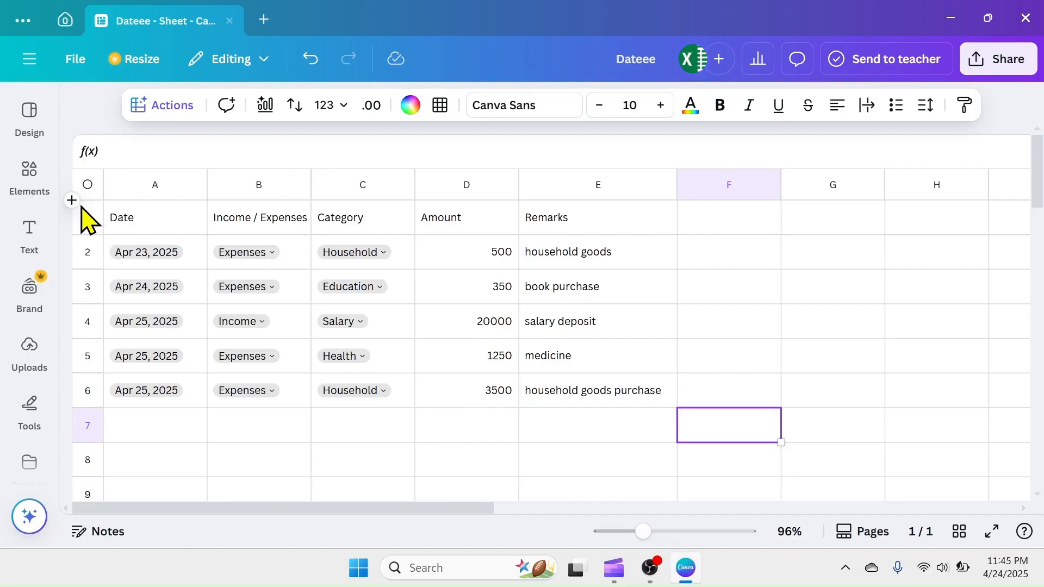
click(72, 201)
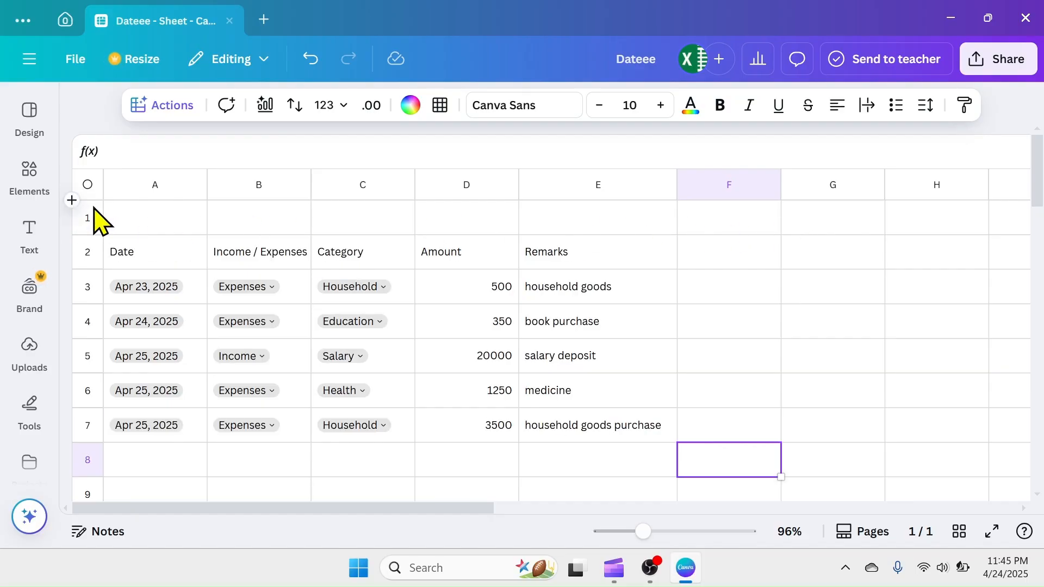
click(76, 201)
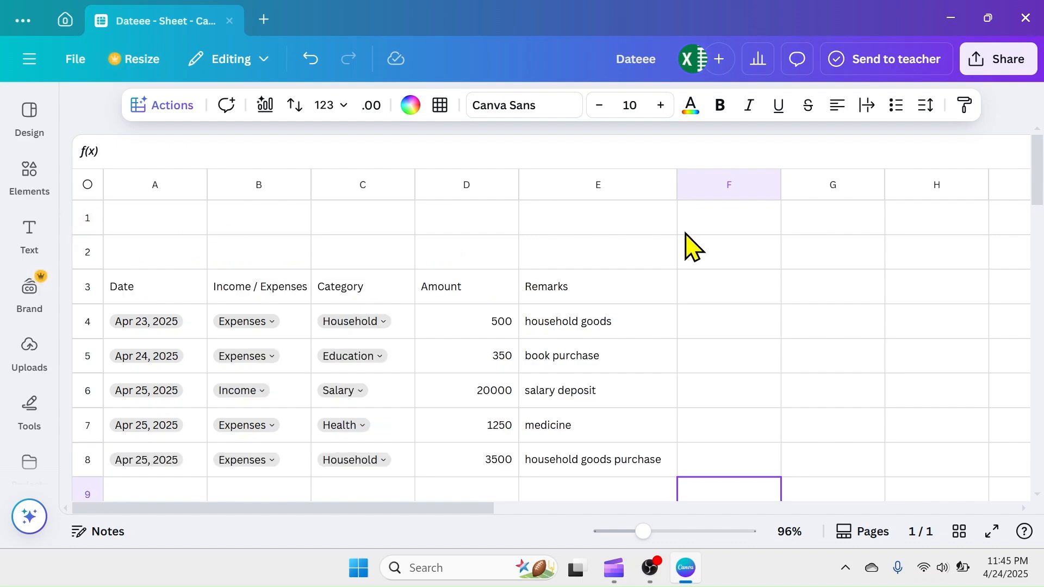
Label cell B1 "Total Income" and cell D1 "Total Expenses"
click(227, 227)
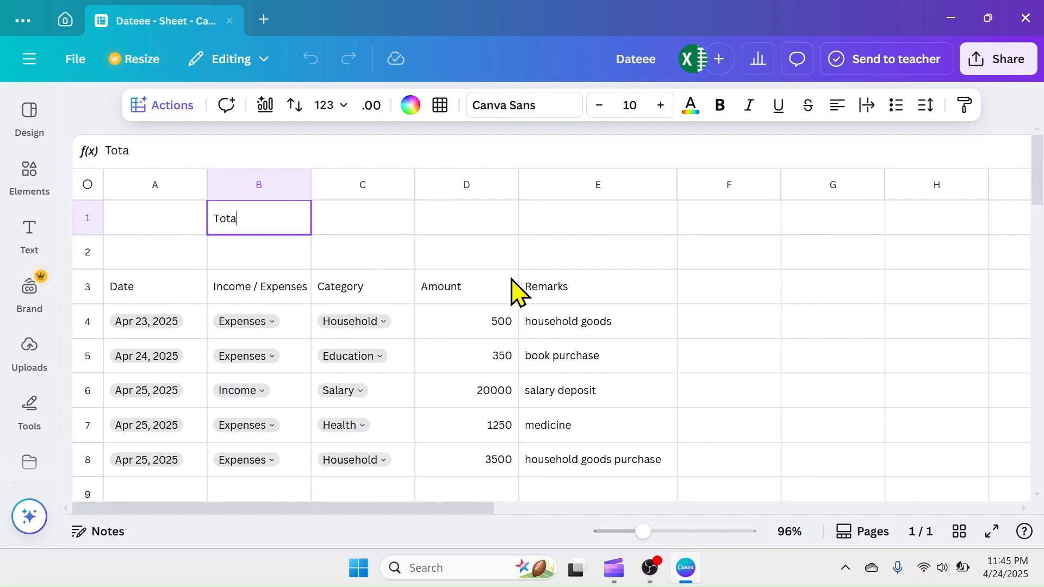
click(466, 219)
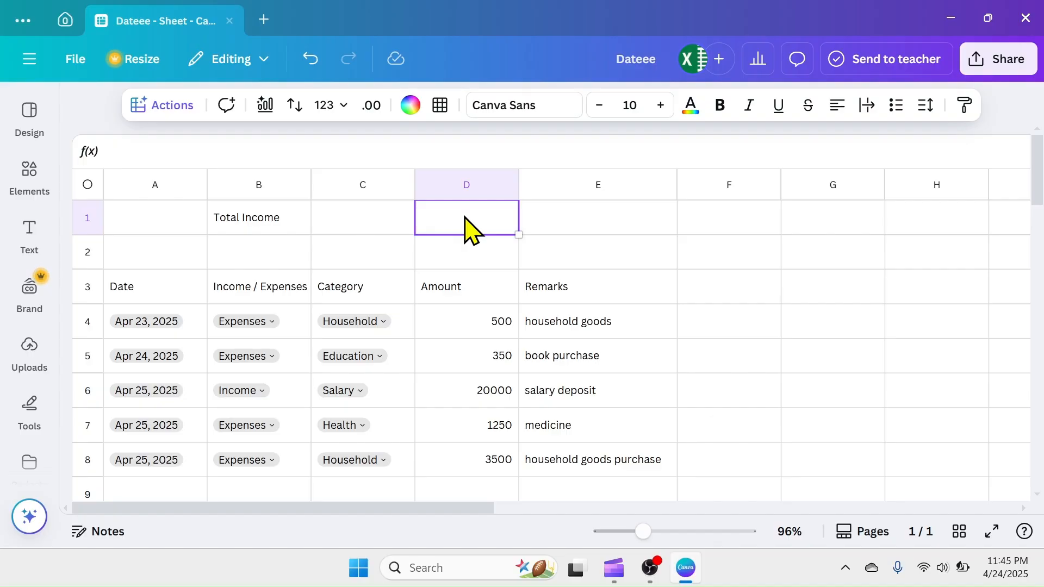
text(Total Expenses)
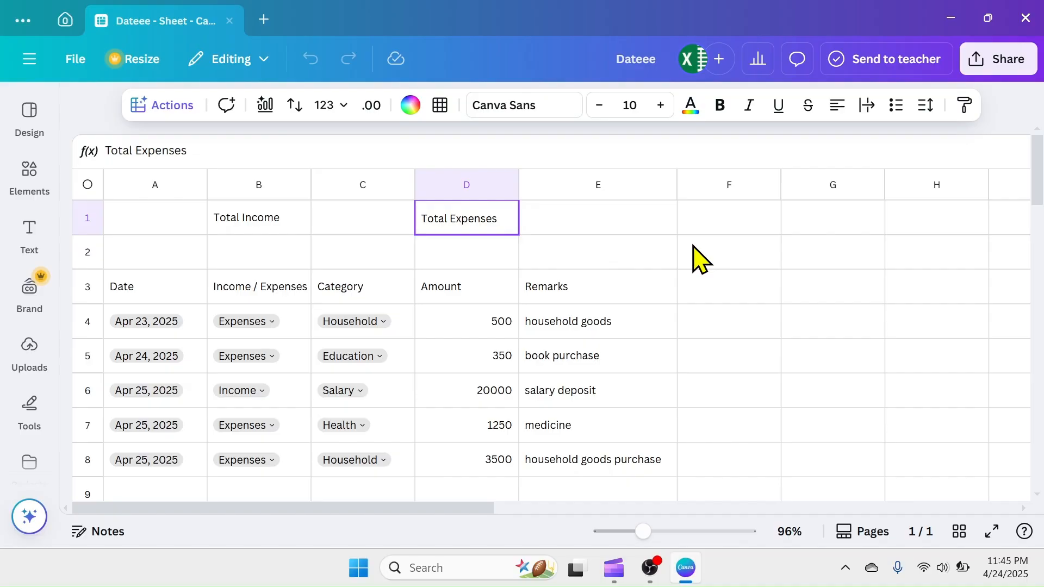
click(695, 275)
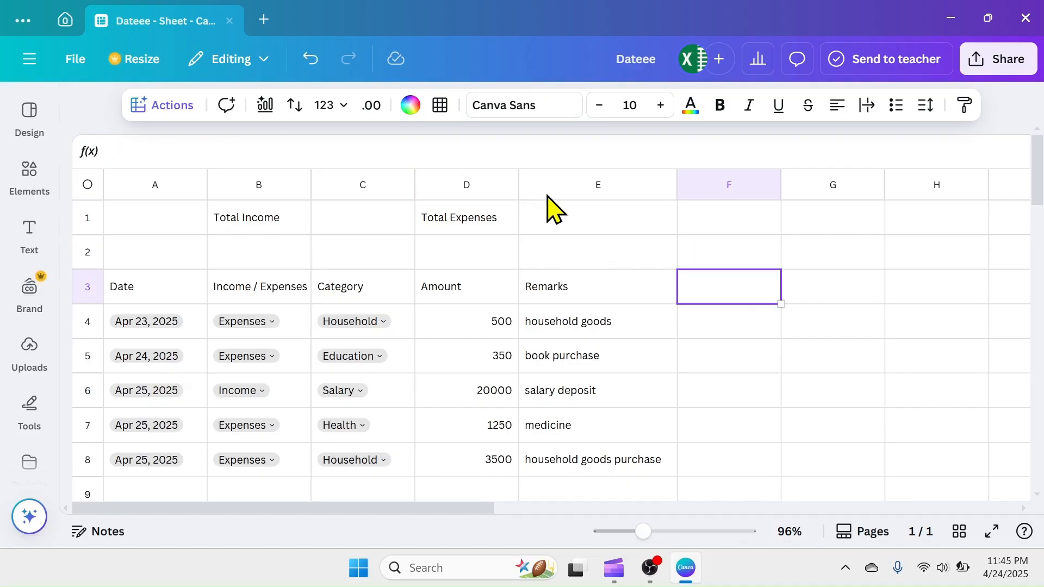
Generate a Magic Formula with the prompt "calculate the total income" and insert it into C1
click(367, 218)
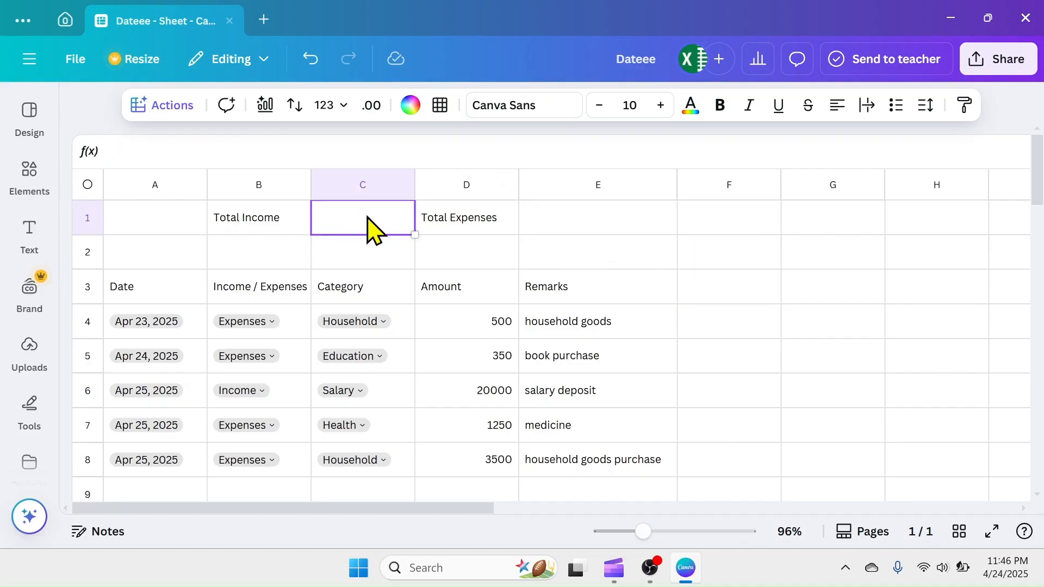
click(154, 105)
scroll(202, 240, down, 5)
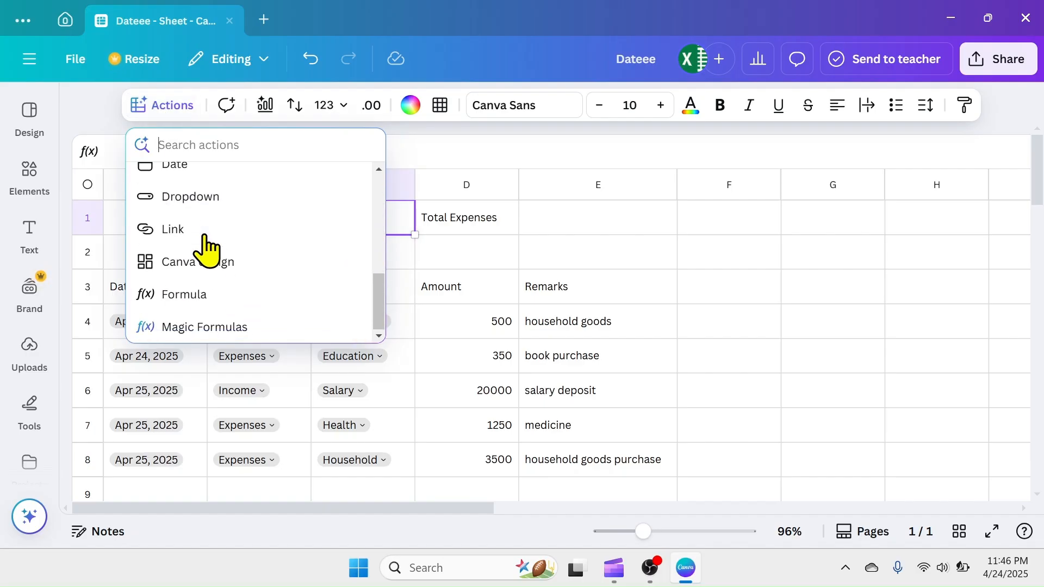
click(199, 329)
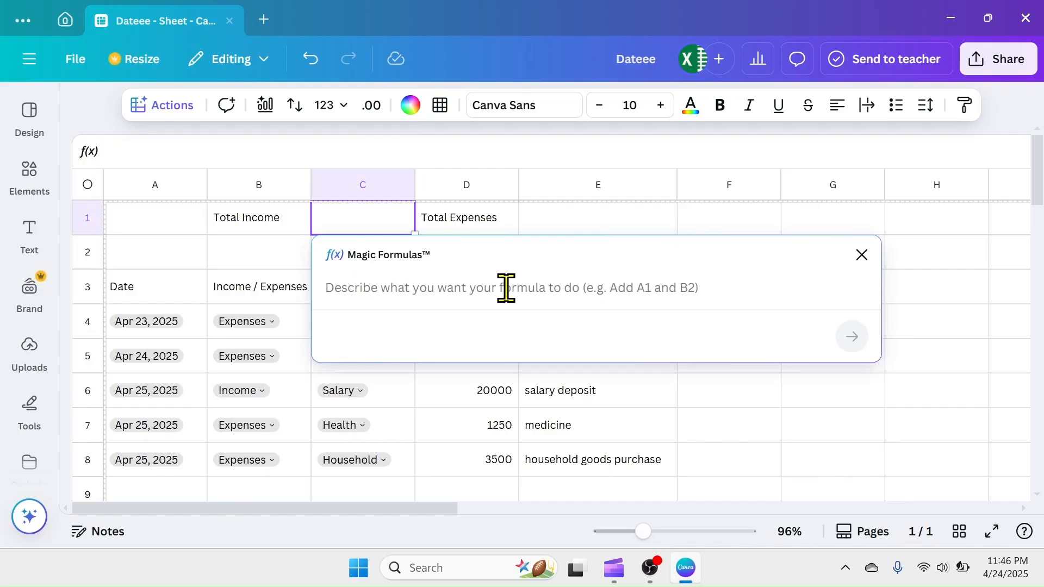
text(calculate the total income)
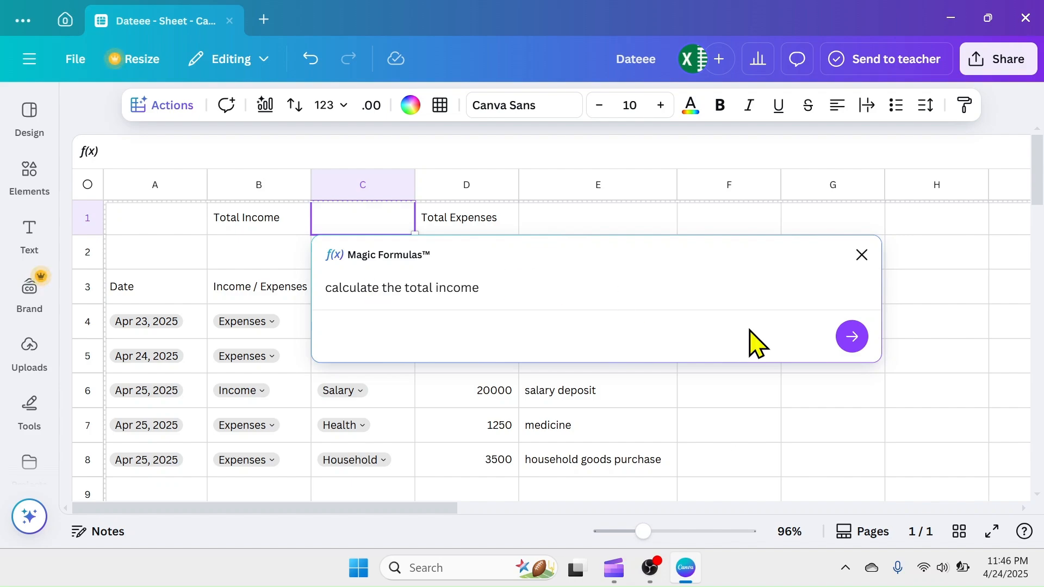
click(852, 336)
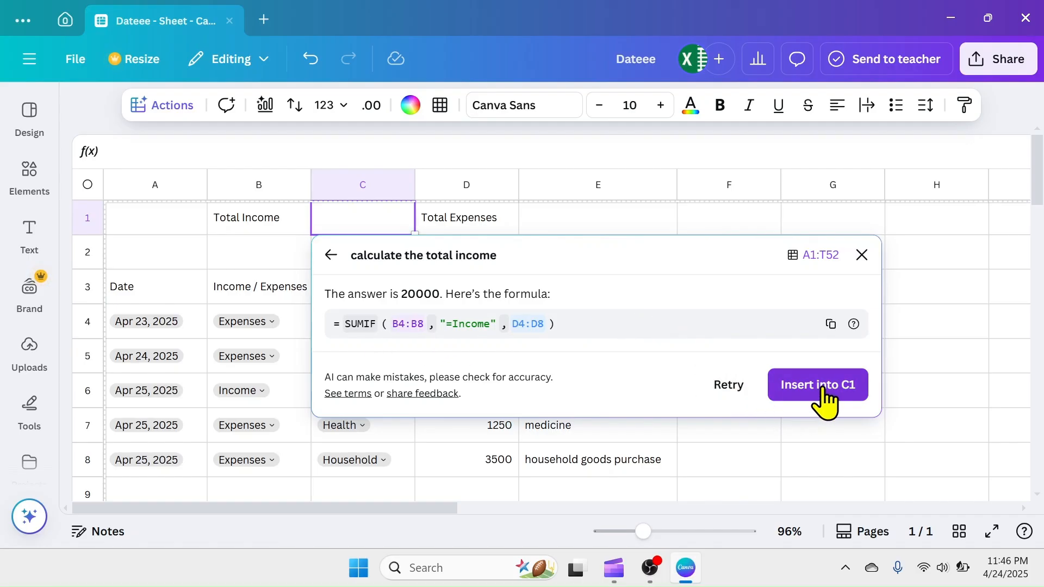
click(806, 397)
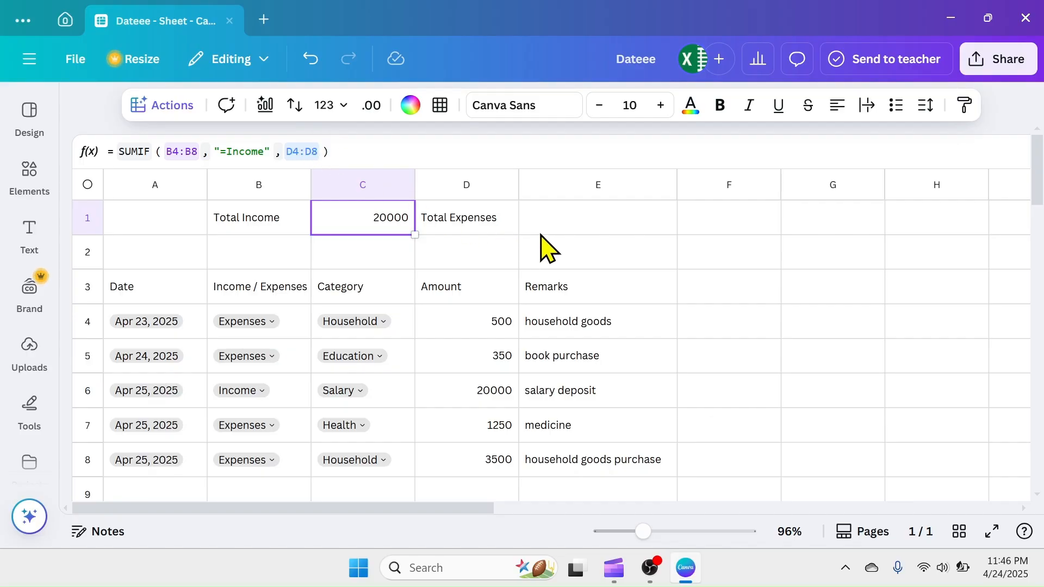
Generate a Magic Formula with the prompt "what is the total expenses?" and insert it into E1
click(601, 228)
click(162, 105)
scroll(193, 277, down, 5)
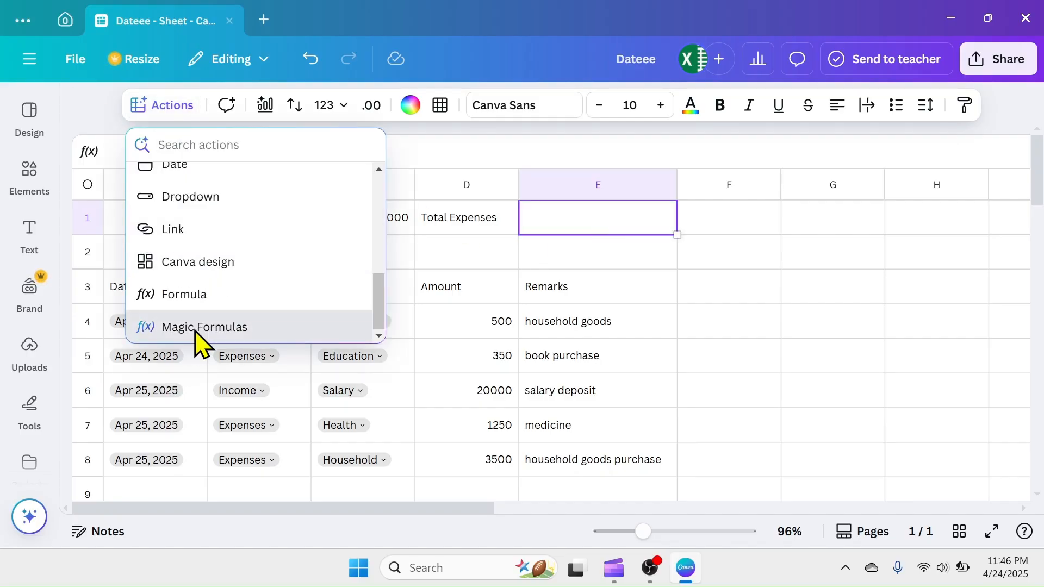
click(198, 327)
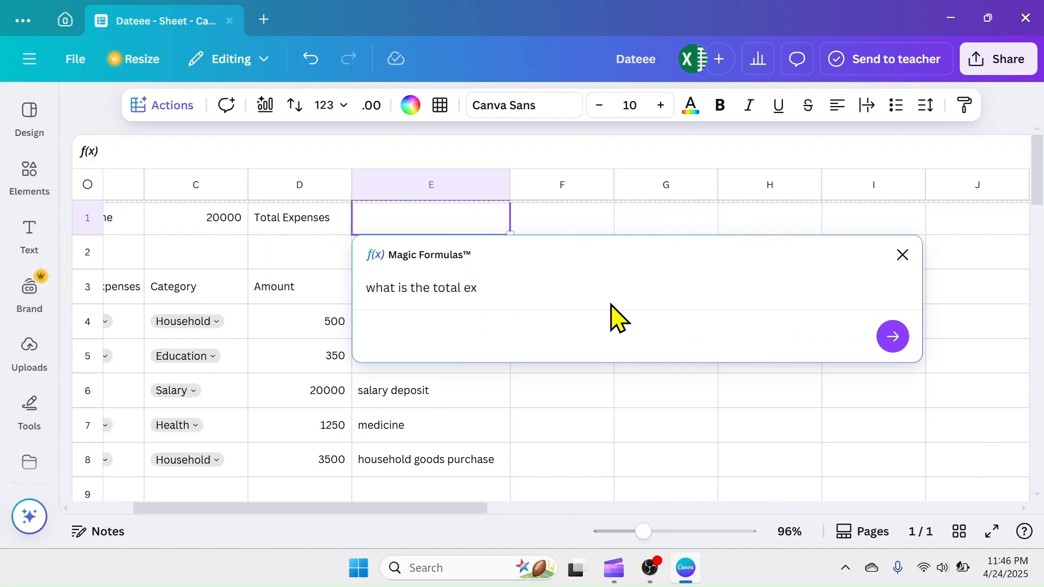
text(?)
key(Return)
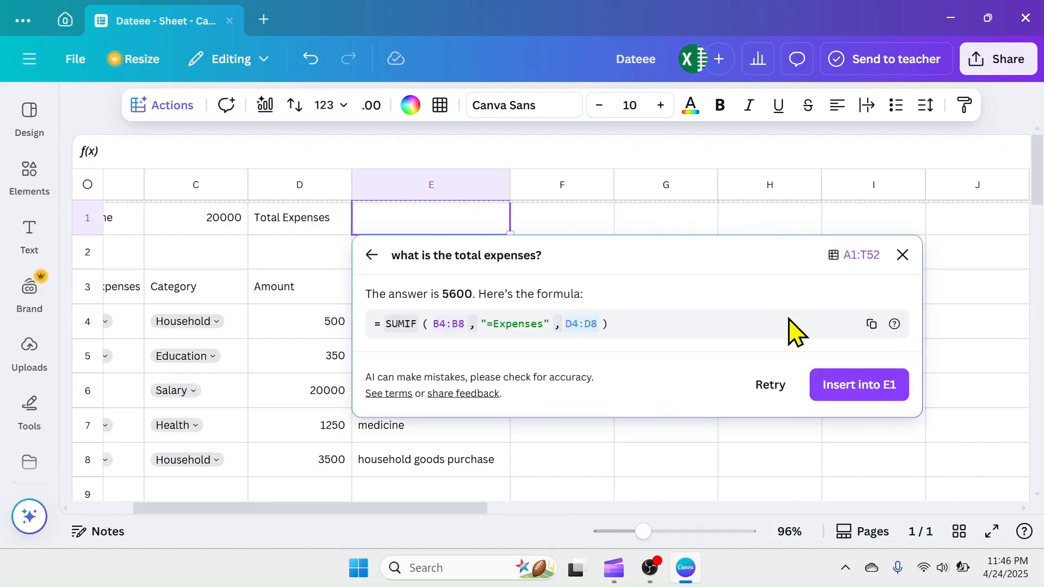
click(856, 396)
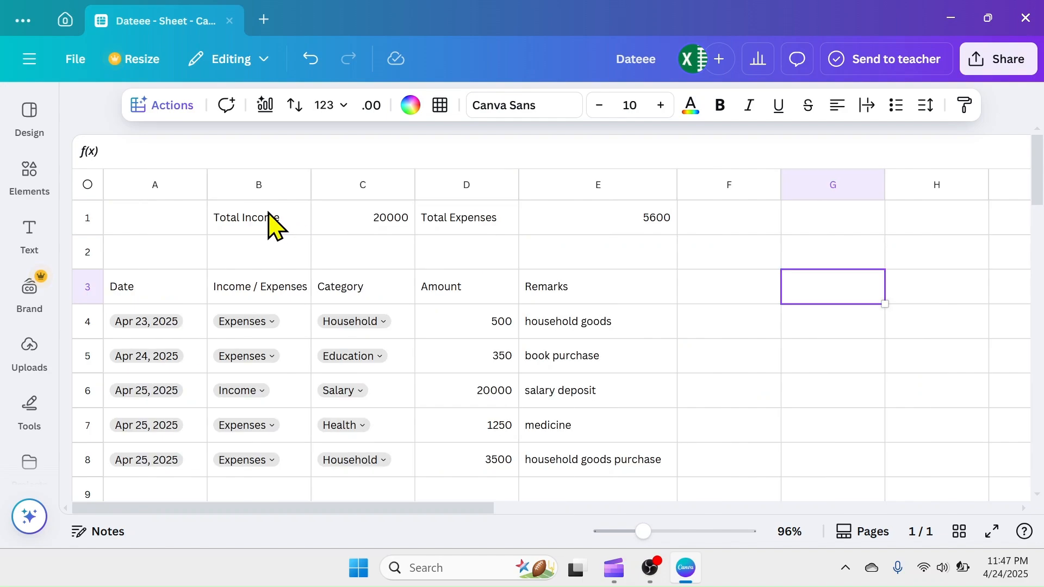
Center-align the total labels and amounts in B1:E1
click(295, 224)
drag(295, 224, 642, 228)
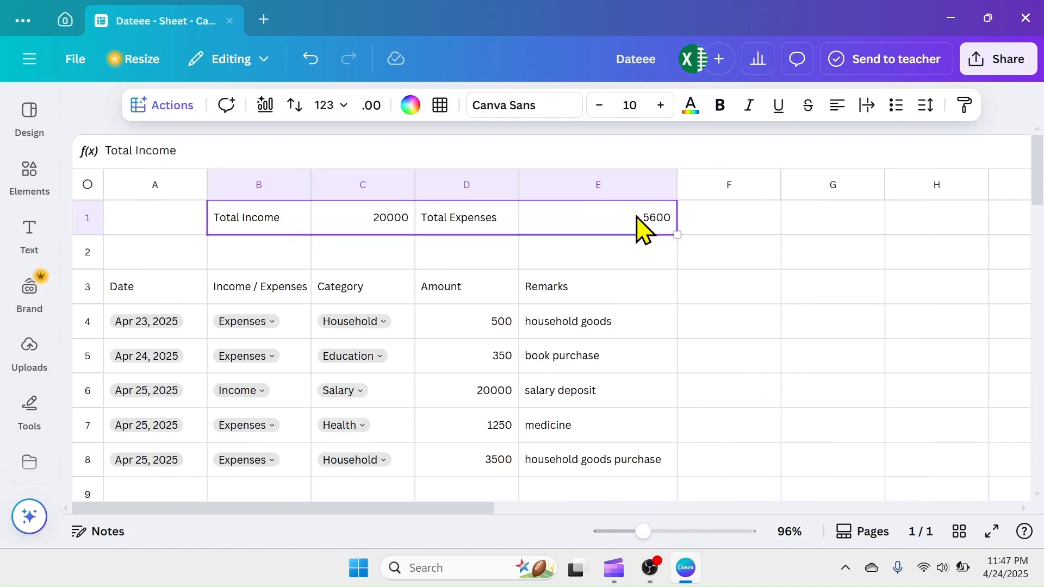
click(837, 105)
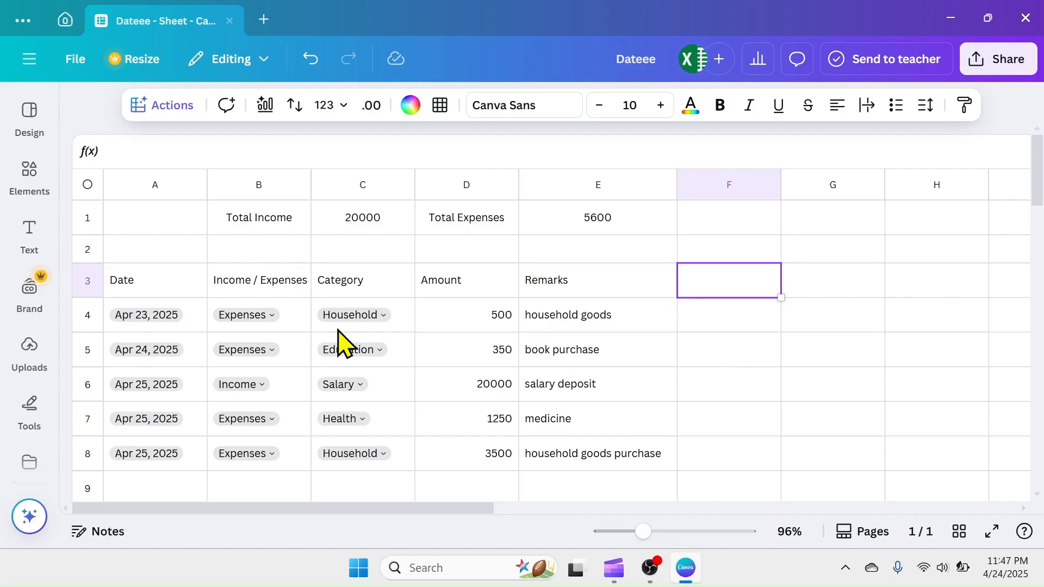
Fill the header row A3:E3 with a custom muted pink background color
drag(163, 289, 623, 294)
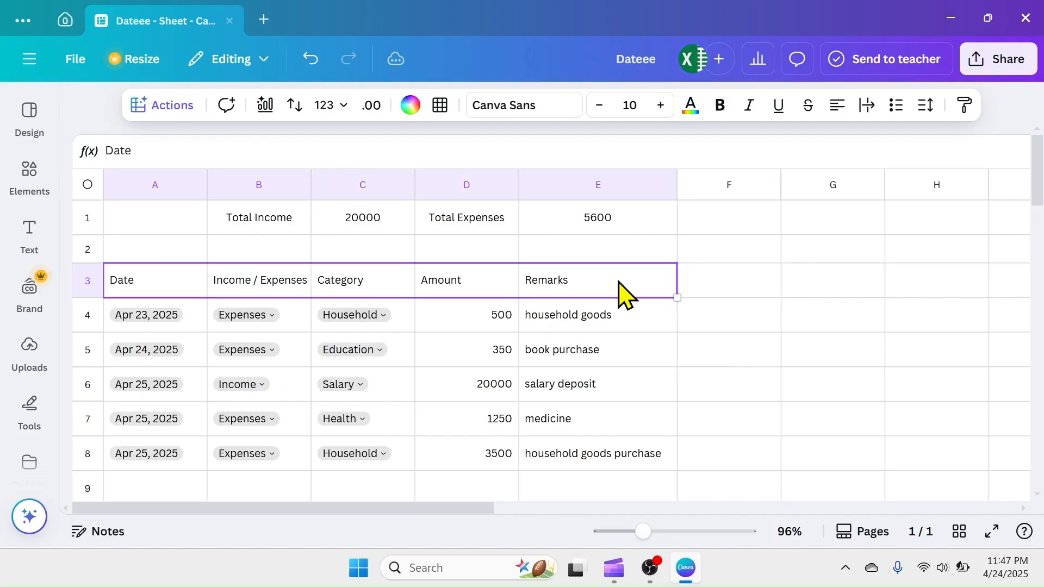
click(411, 108)
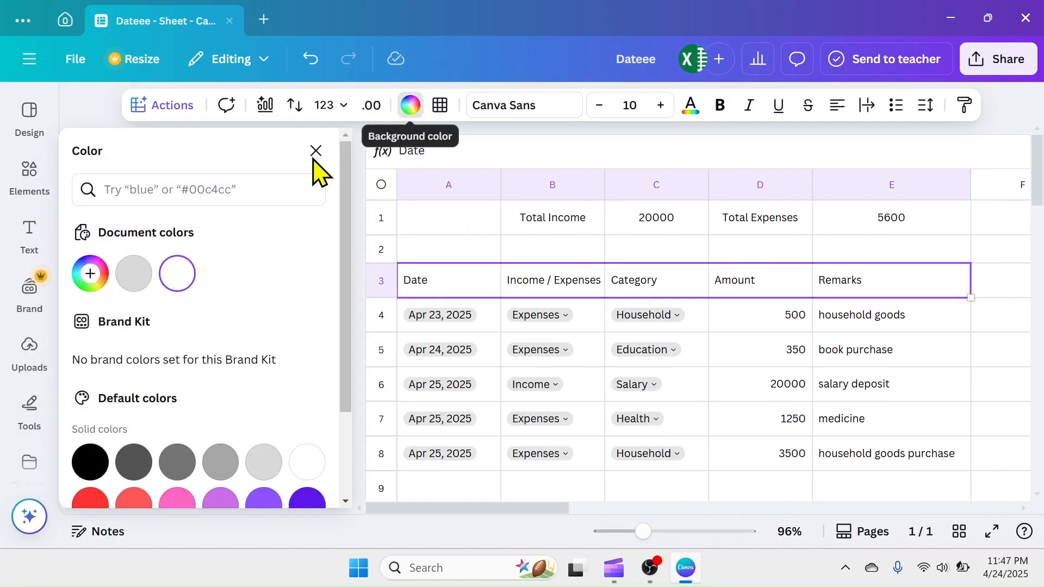
click(90, 274)
click(251, 341)
click(151, 323)
click(1003, 333)
click(316, 151)
Color all the cell borders of the table range A3:E8 dark grey
drag(151, 282, 622, 466)
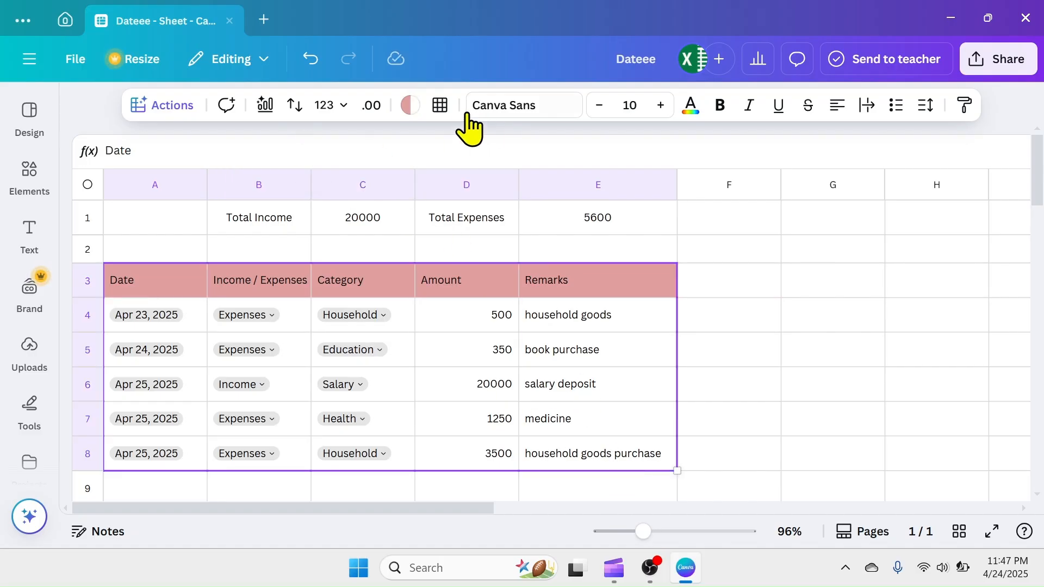
click(440, 105)
click(492, 152)
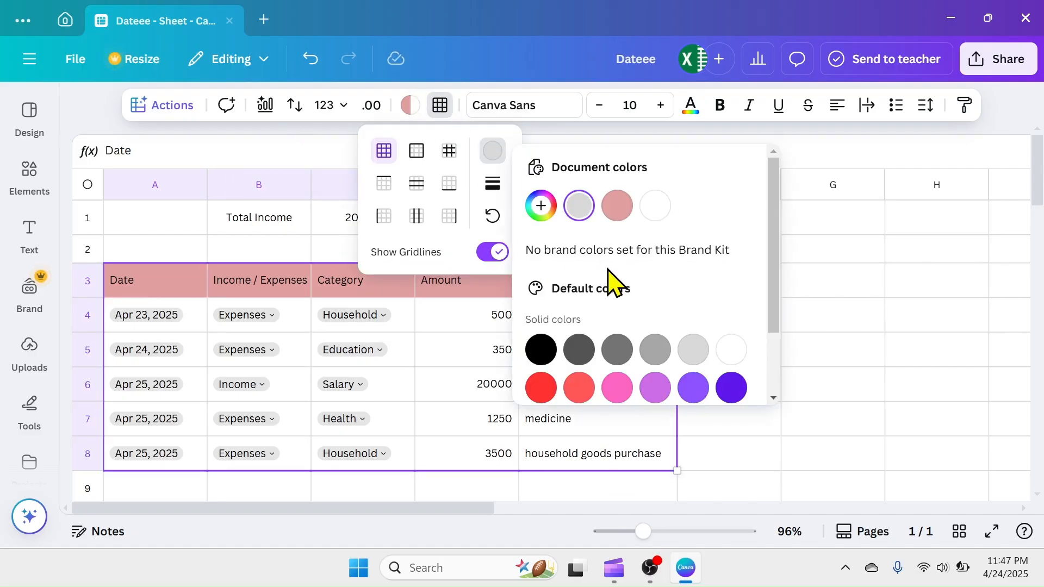
click(618, 351)
click(432, 354)
click(737, 359)
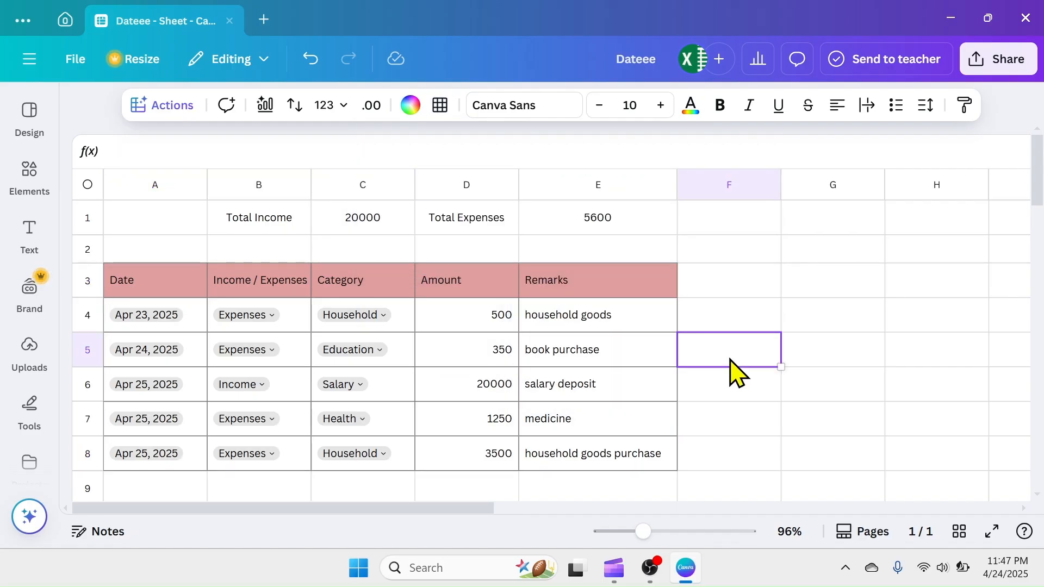
Set the text of the table range A3:E8 to the Cooper Hewitt font at size 12
drag(136, 280, 576, 463)
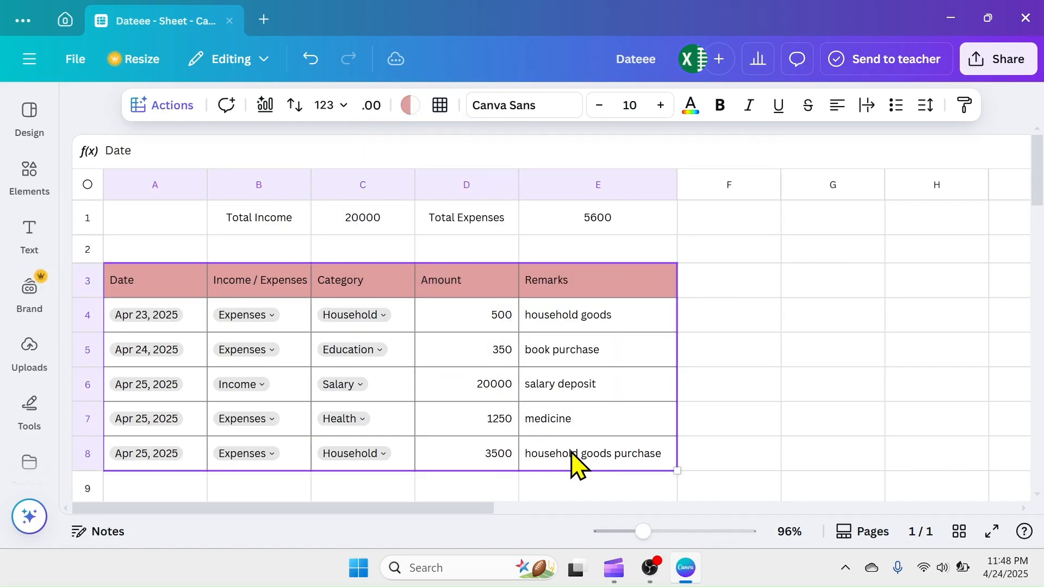
click(528, 109)
click(137, 375)
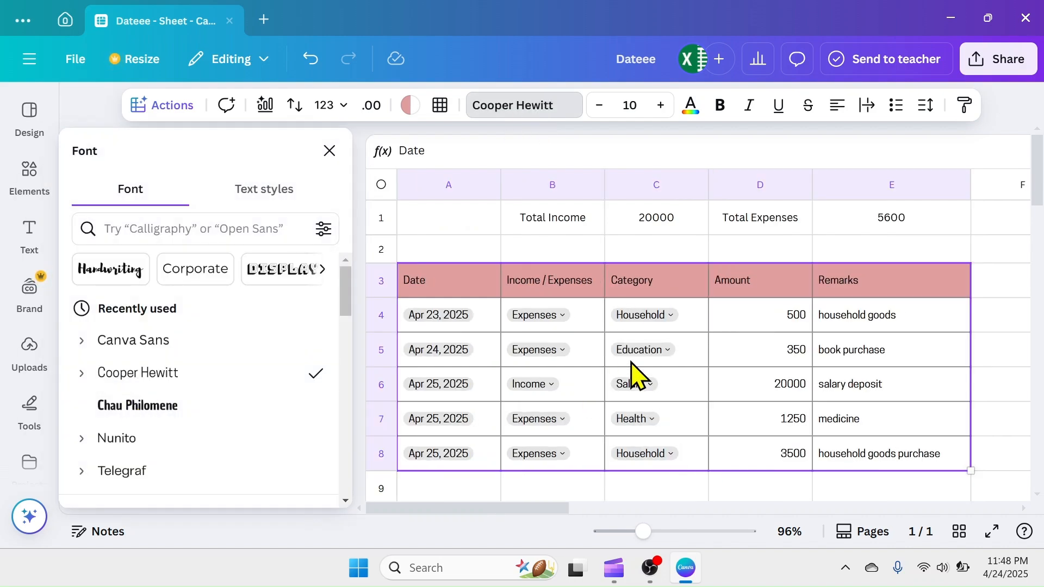
click(661, 105)
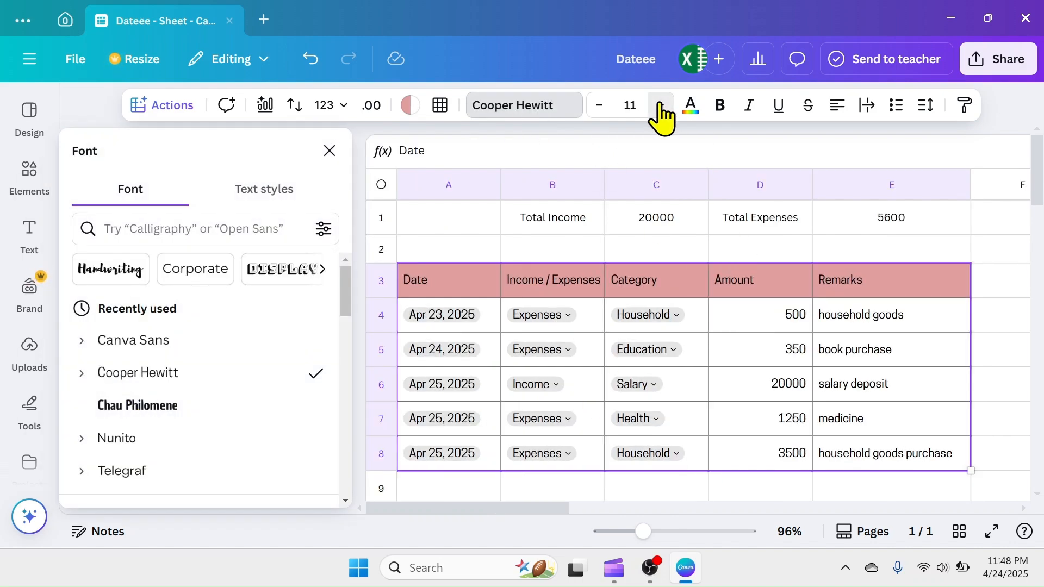
click(661, 105)
Give the text in A3:E8 the custom dark maroon color #2B0202
click(690, 105)
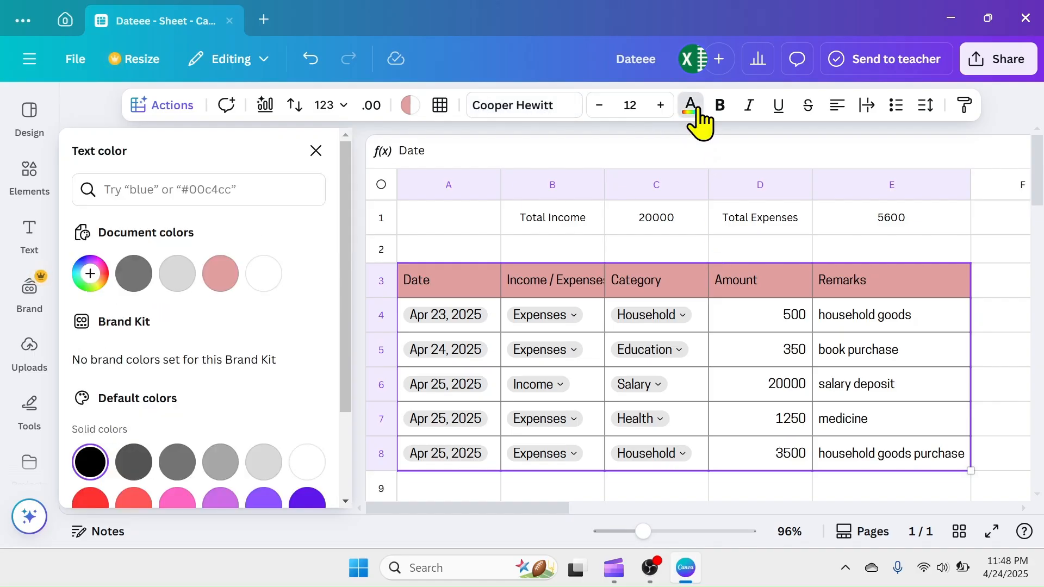
click(91, 273)
mouse_move(300, 389)
mouse_down()
mouse_move(264, 341)
mouse_move(300, 389)
mouse_up()
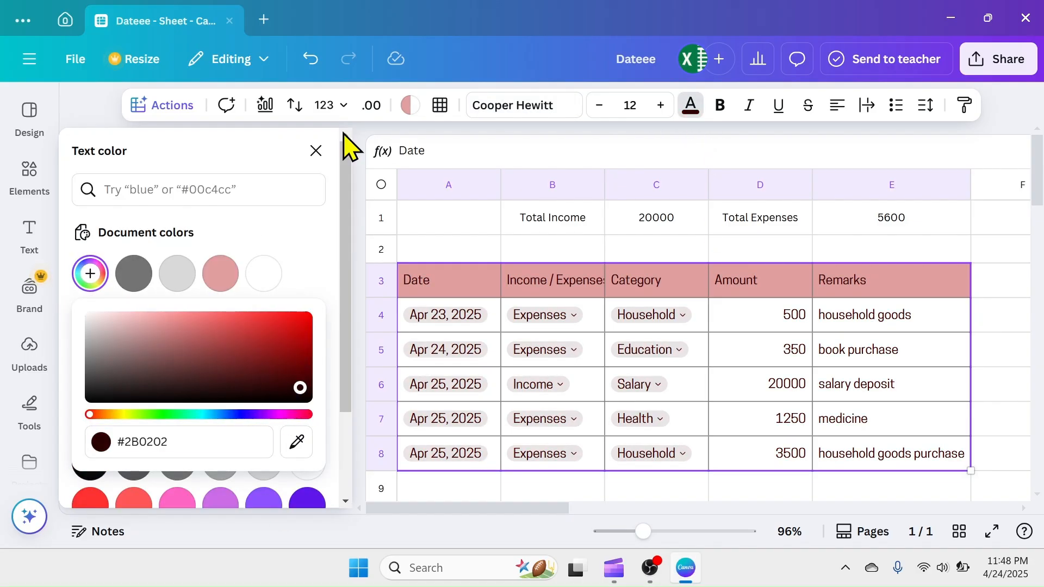
click(316, 150)
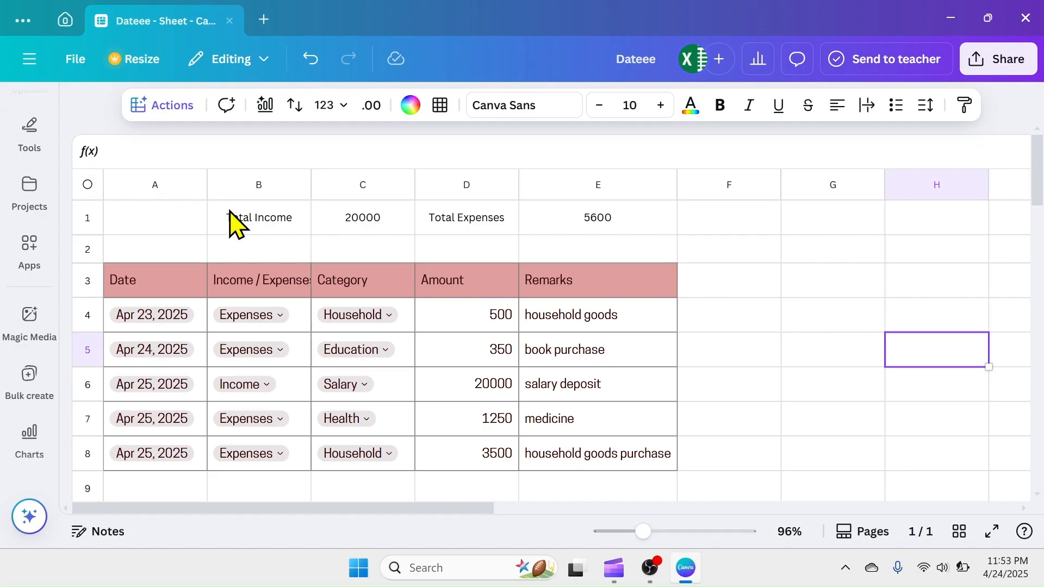
Try to generate a Magic Chart from the totals in B1:E1
drag(277, 223, 599, 226)
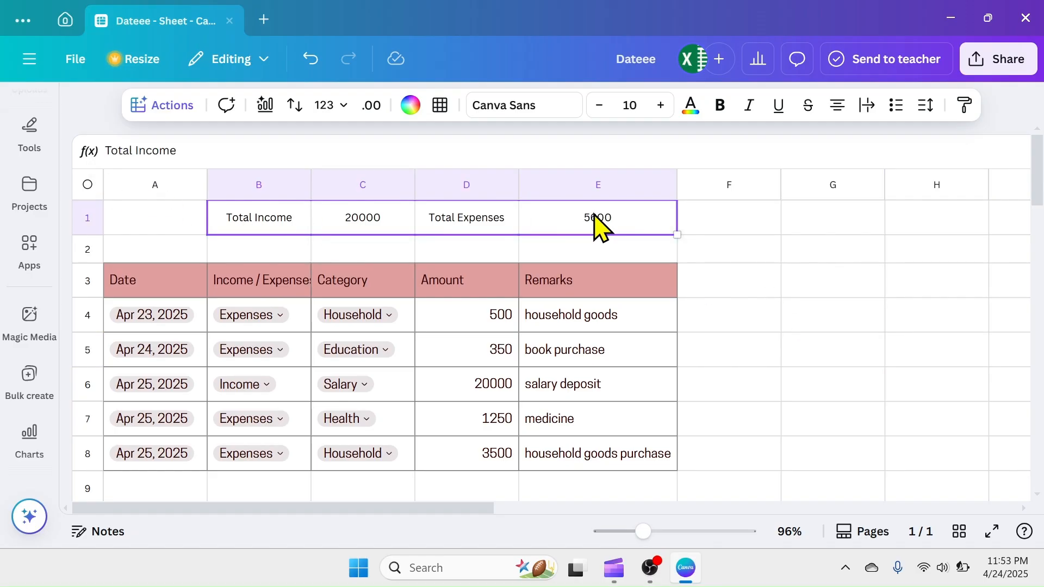
click(266, 107)
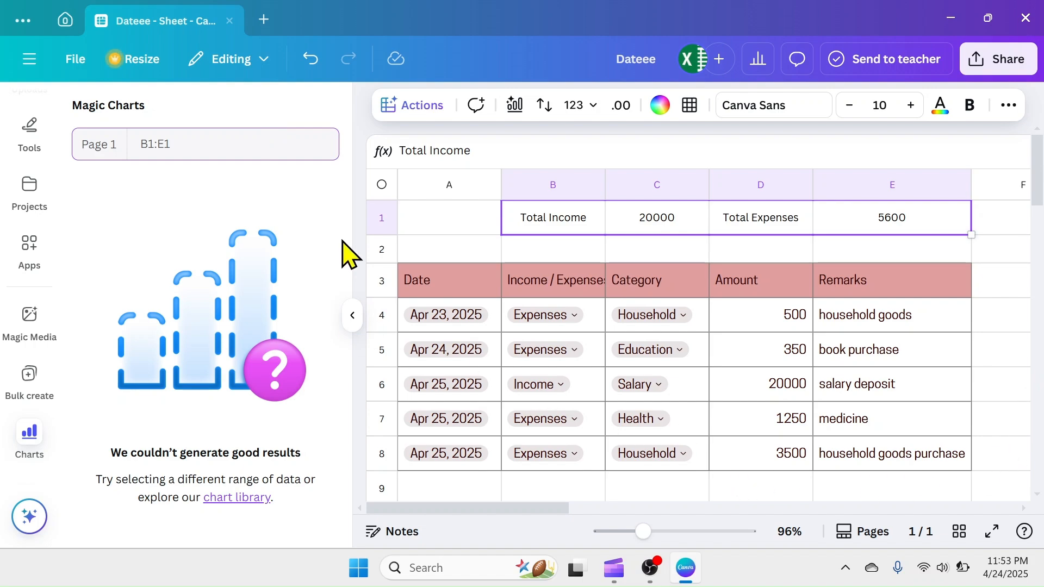
click(351, 317)
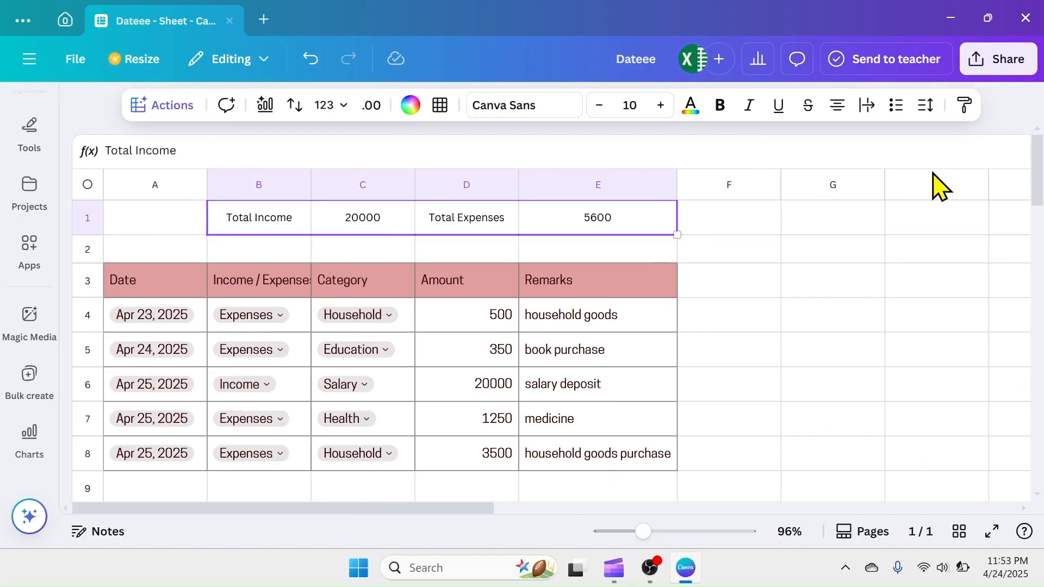
Link G1 to the Total Income label in B1 and G2 to its amount in C1 with cell-reference formulas
click(837, 227)
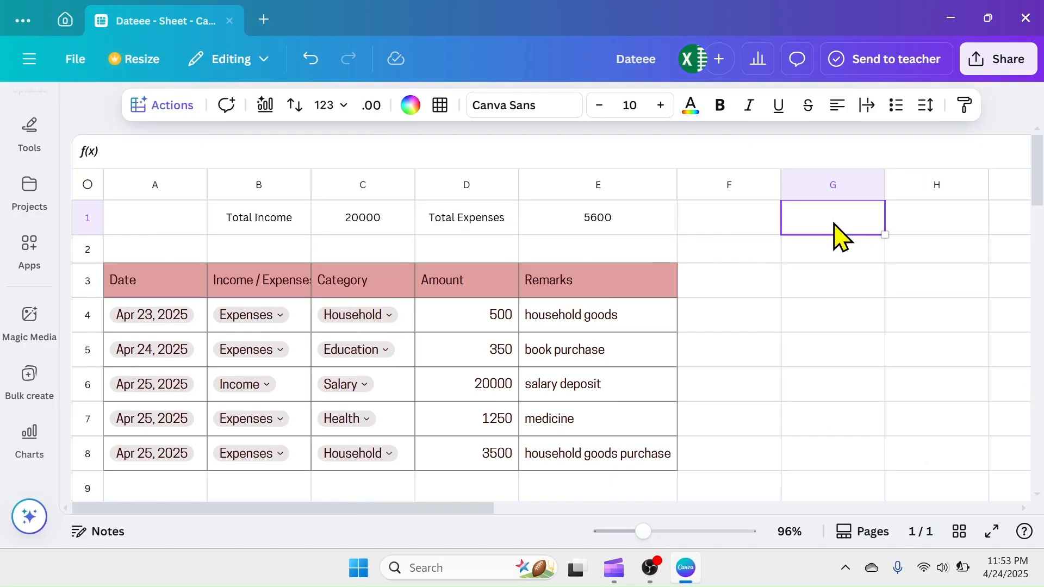
text(=)
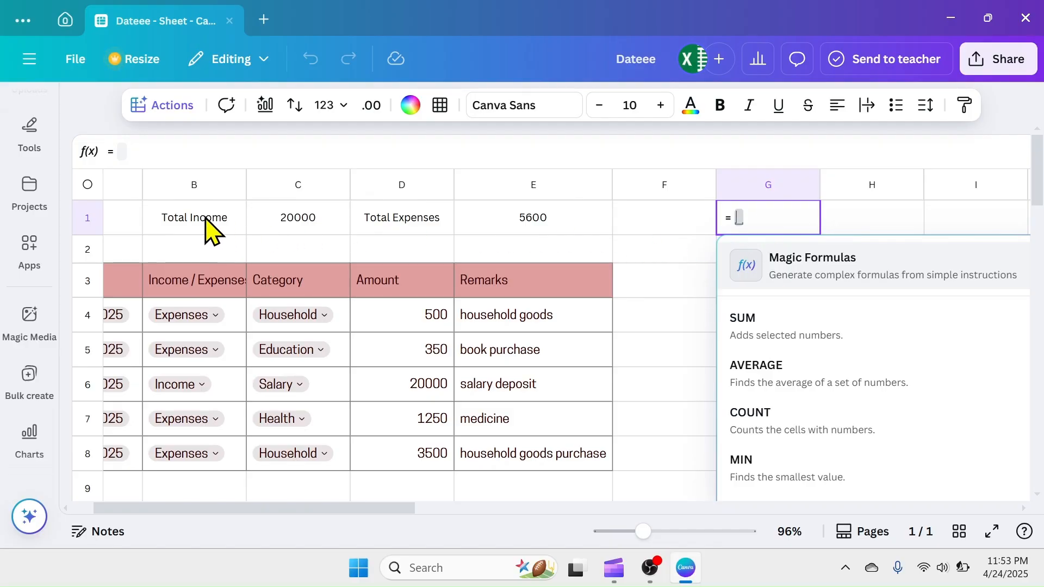
click(196, 228)
key(Return)
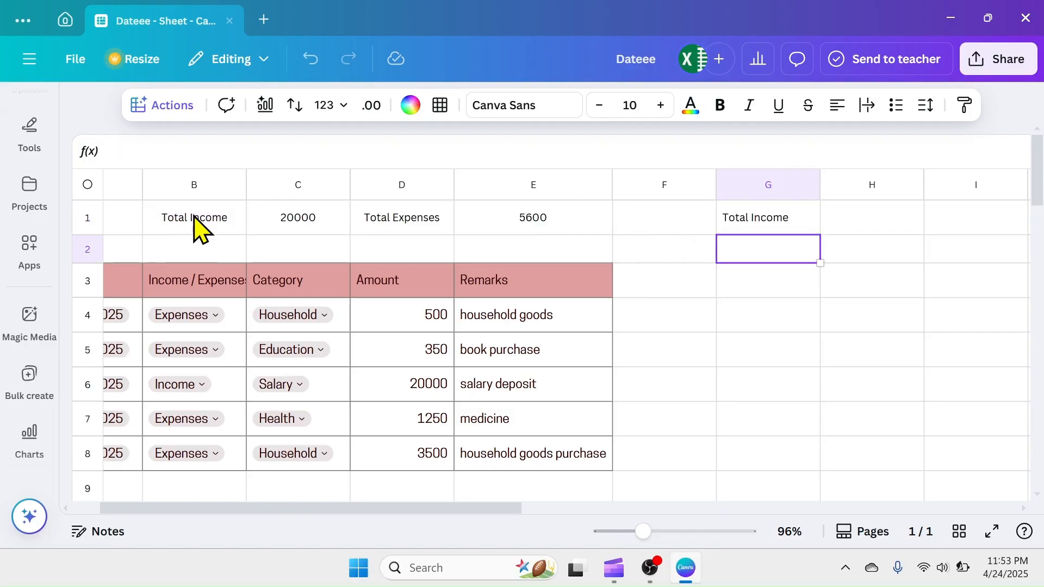
text(=)
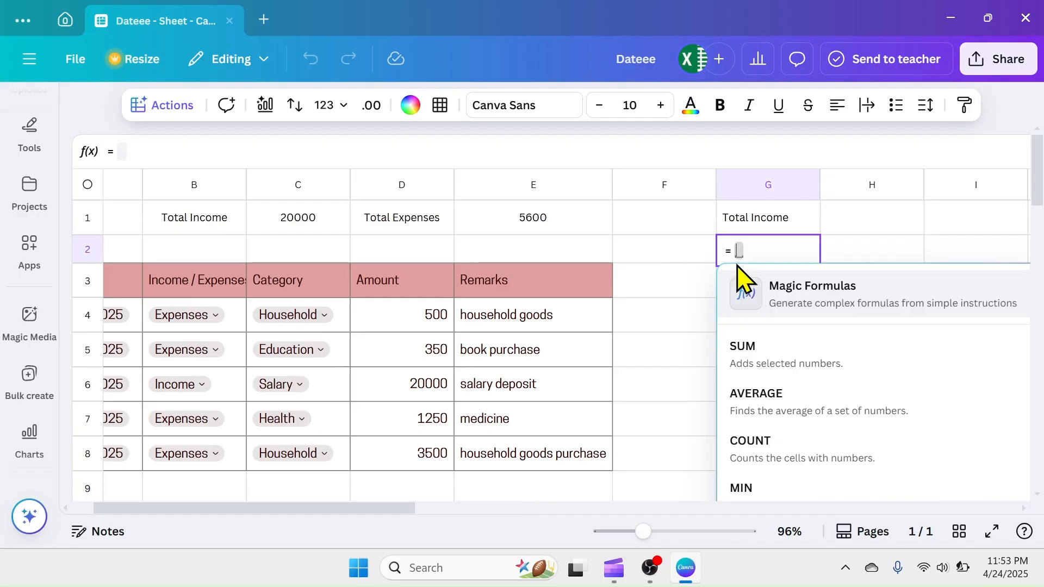
click(310, 225)
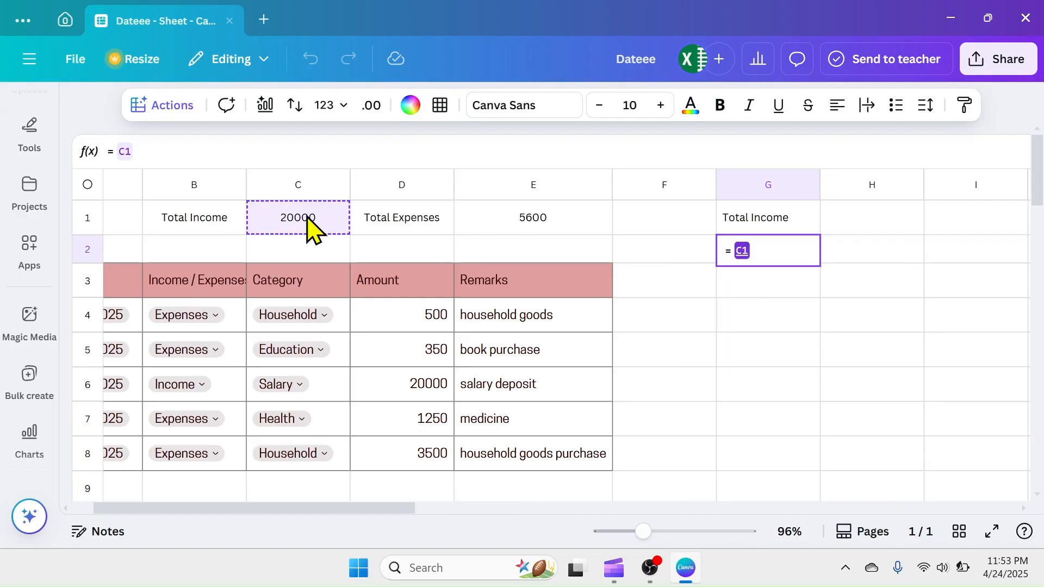
key(Return)
Link H1 to the Total Expenses label in D1 and H2 to its amount in E1 with cell-reference formulas
click(879, 227)
text(=)
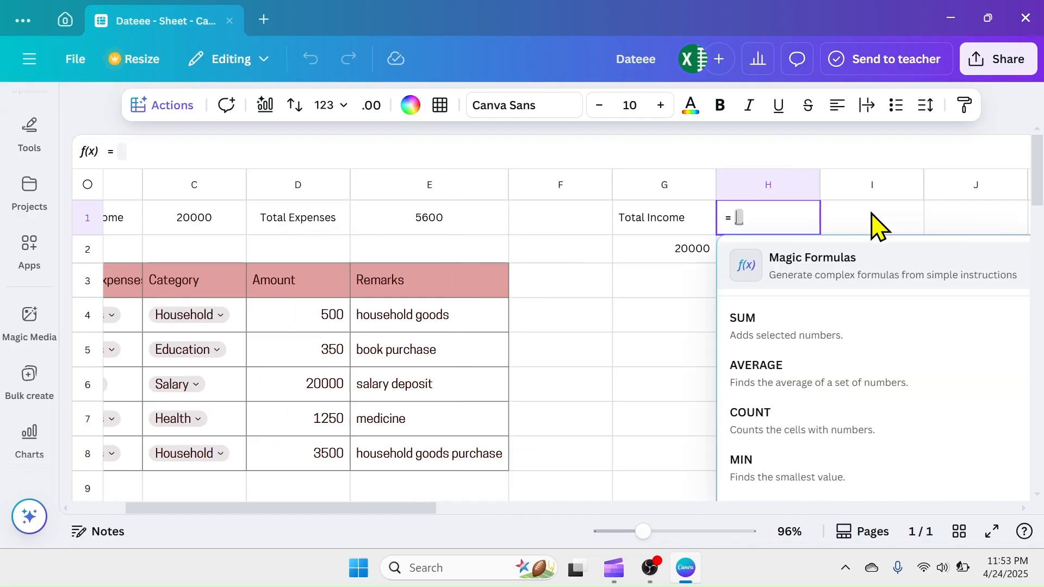
click(291, 225)
key(Return)
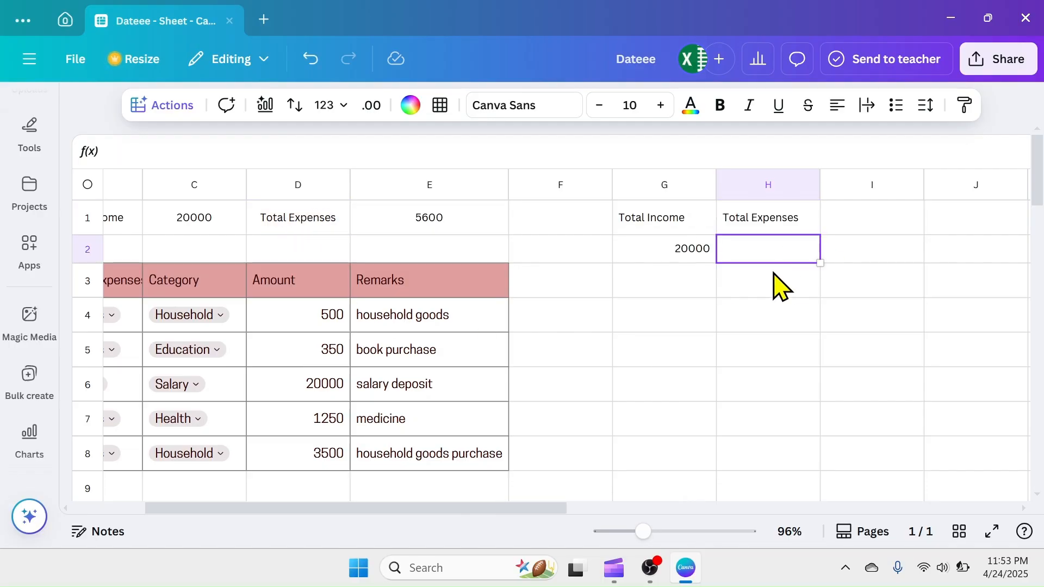
text(=)
click(420, 219)
key(Return)
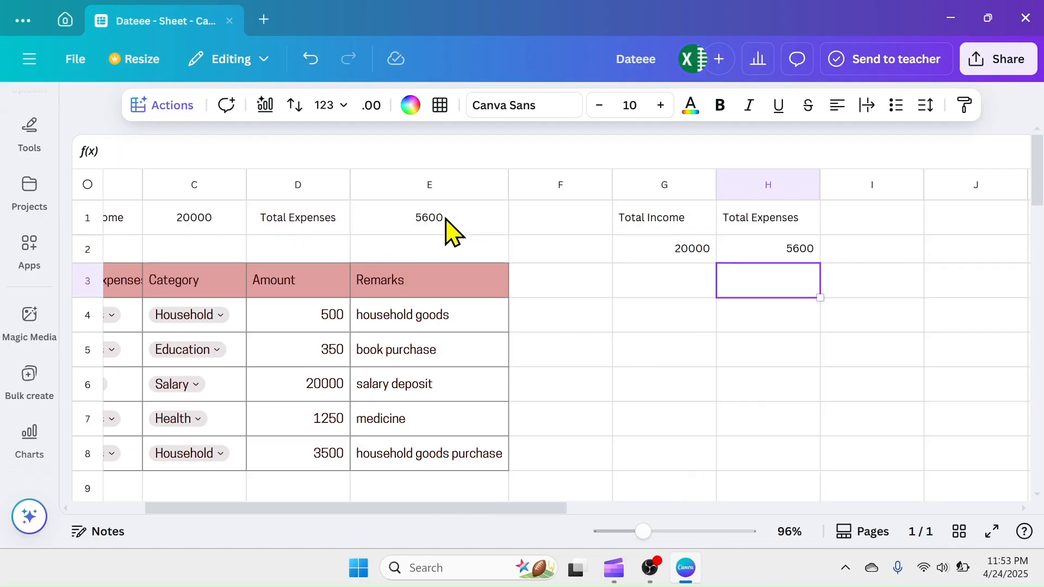
Insert a bar chart of Total Income and Total Expenses from the range G1:H2
drag(658, 226, 776, 247)
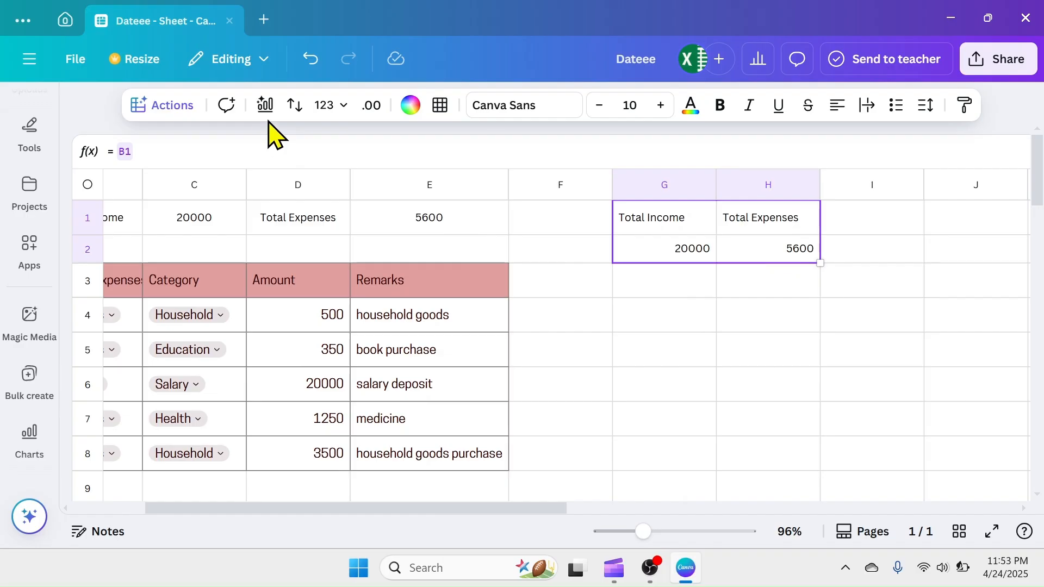
click(265, 106)
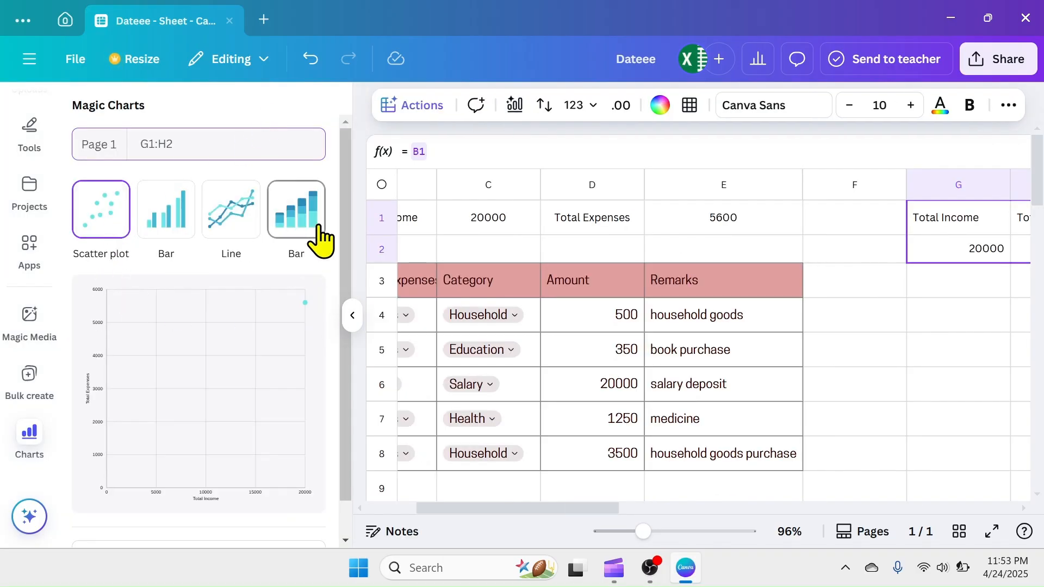
scroll(207, 400, down, 1)
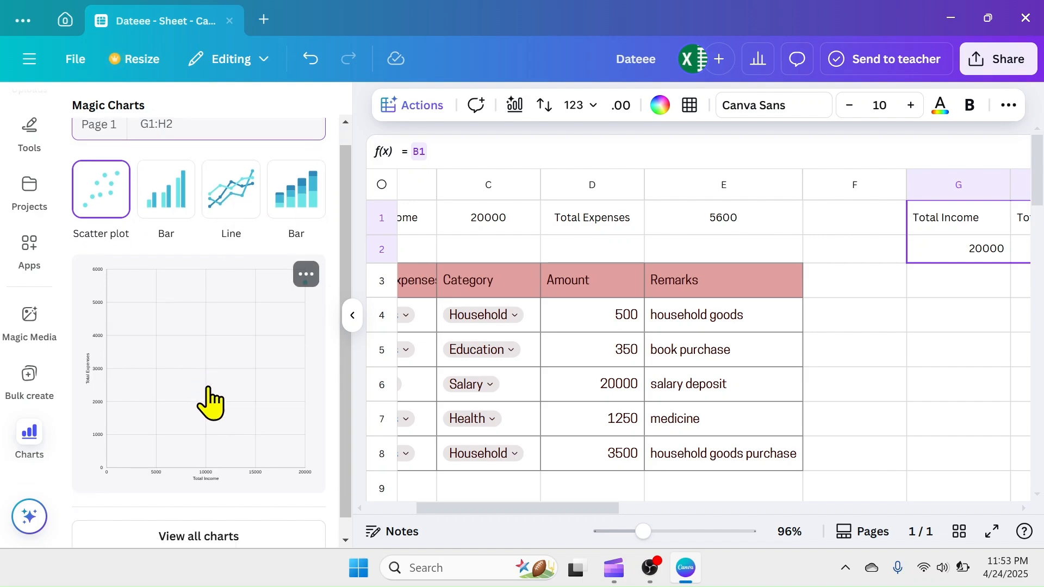
click(220, 520)
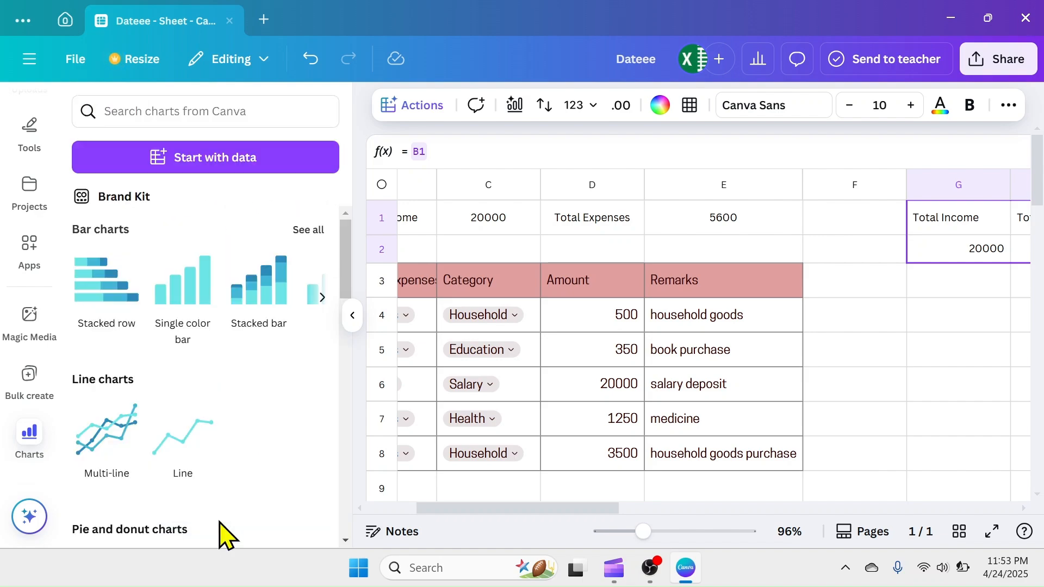
click(322, 297)
click(118, 287)
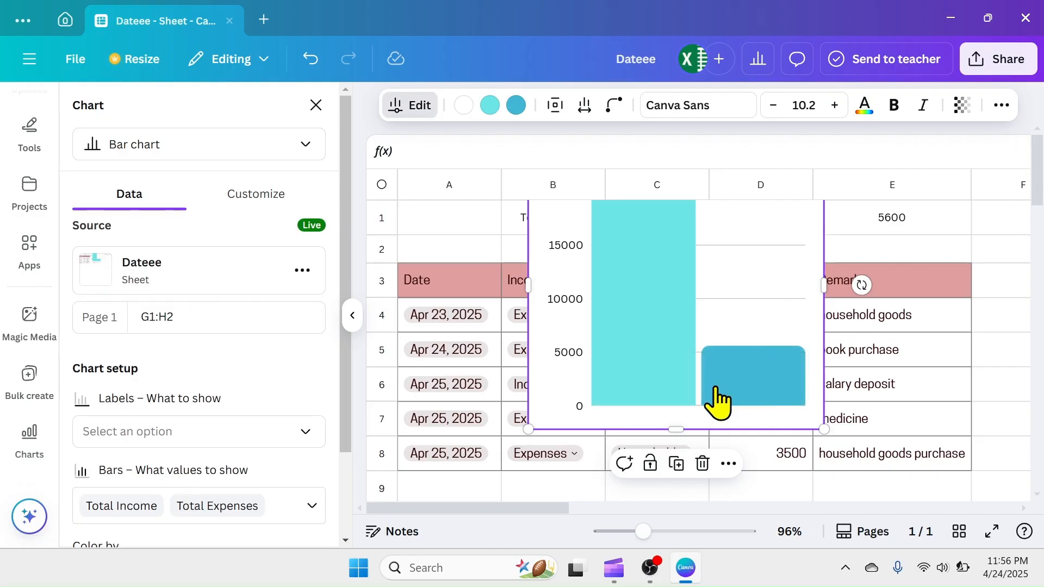
Shrink the bar chart to under two columns wide and place it just below the linked totals in columns G and H
click(315, 105)
drag(603, 310, 746, 326)
drag(515, 509, 586, 510)
drag(563, 309, 821, 349)
click(352, 316)
drag(696, 220, 589, 320)
drag(531, 385, 655, 368)
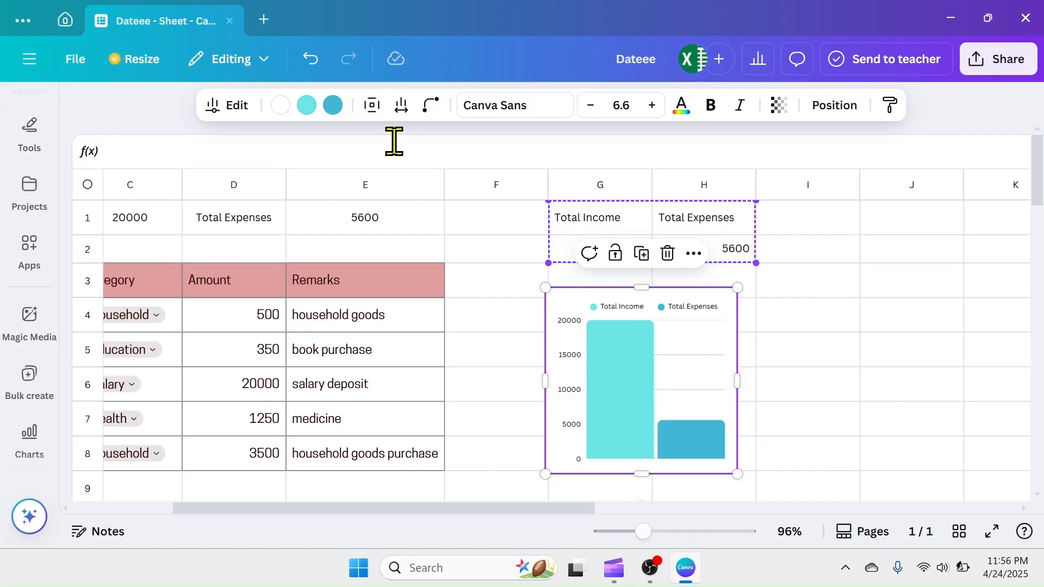
Turn on data labels for the bar chart and close its settings
click(223, 106)
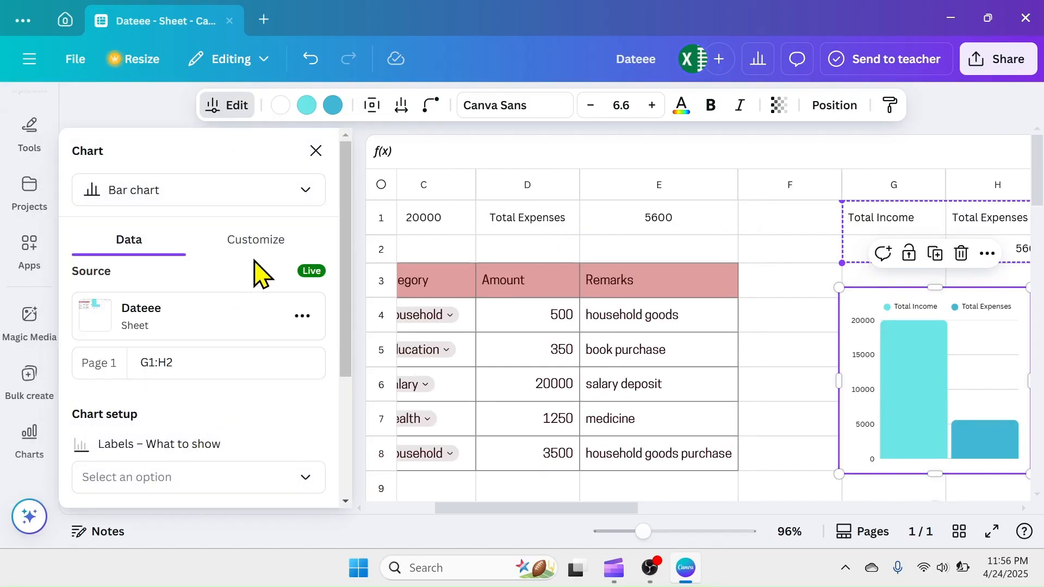
click(259, 243)
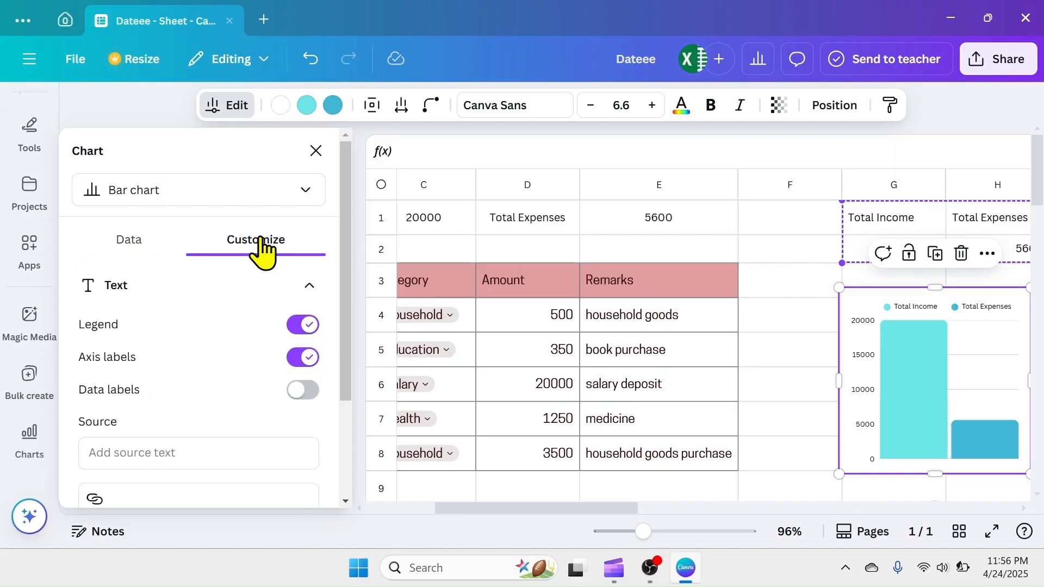
click(303, 390)
mouse_move(988, 435)
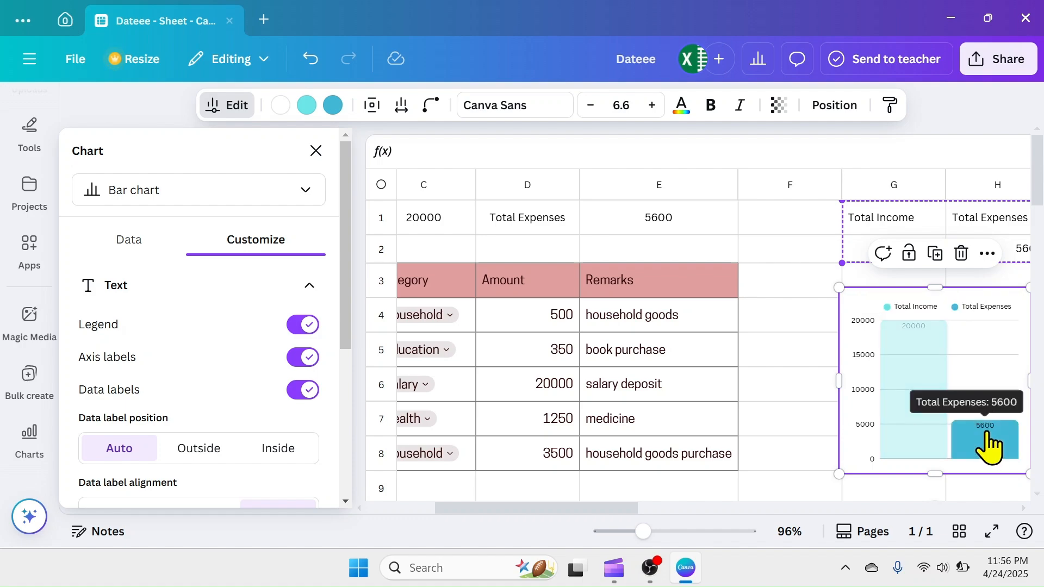
scroll(700, 361, right, 3)
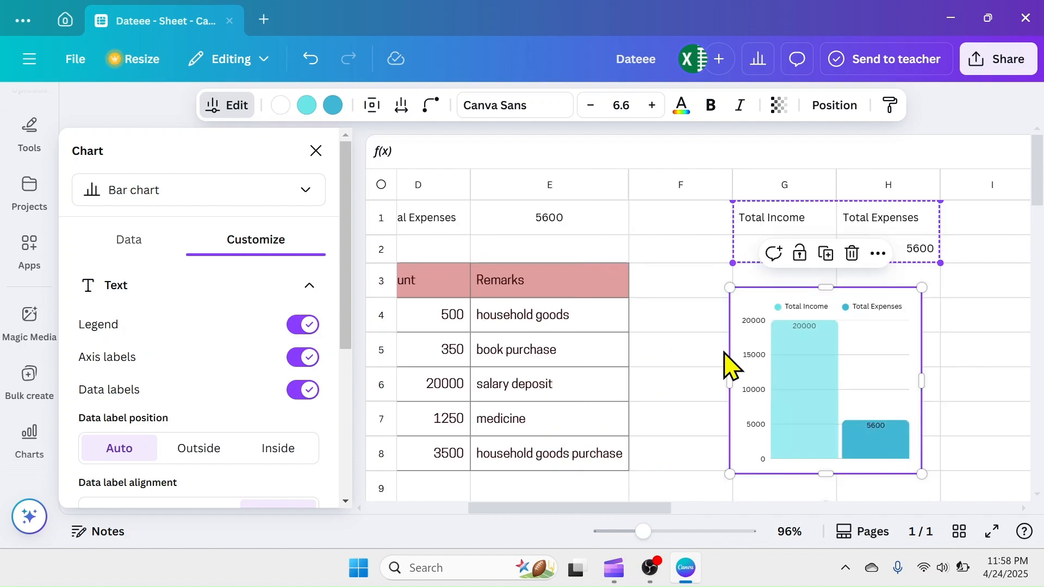
click(316, 150)
click(699, 315)
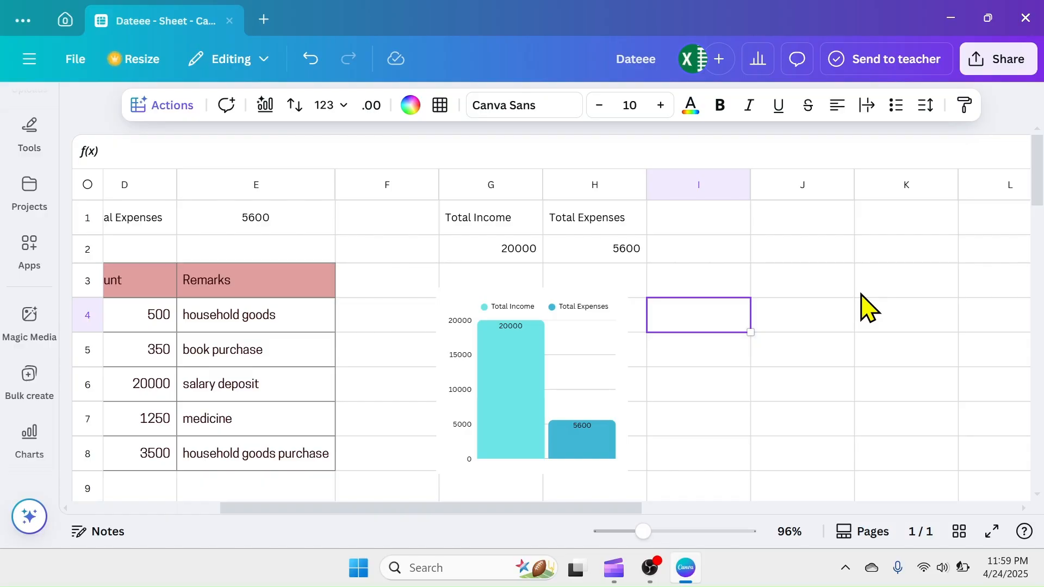
Import the sales data Excel file from the Desktop by uploading it as data
click(160, 107)
scroll(205, 238, down, 2)
click(213, 262)
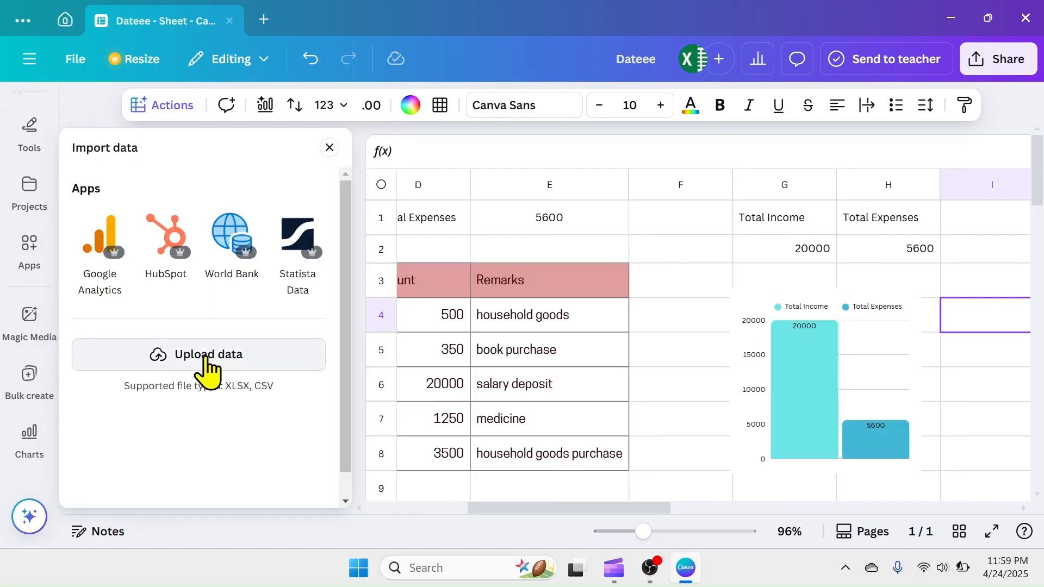
click(206, 357)
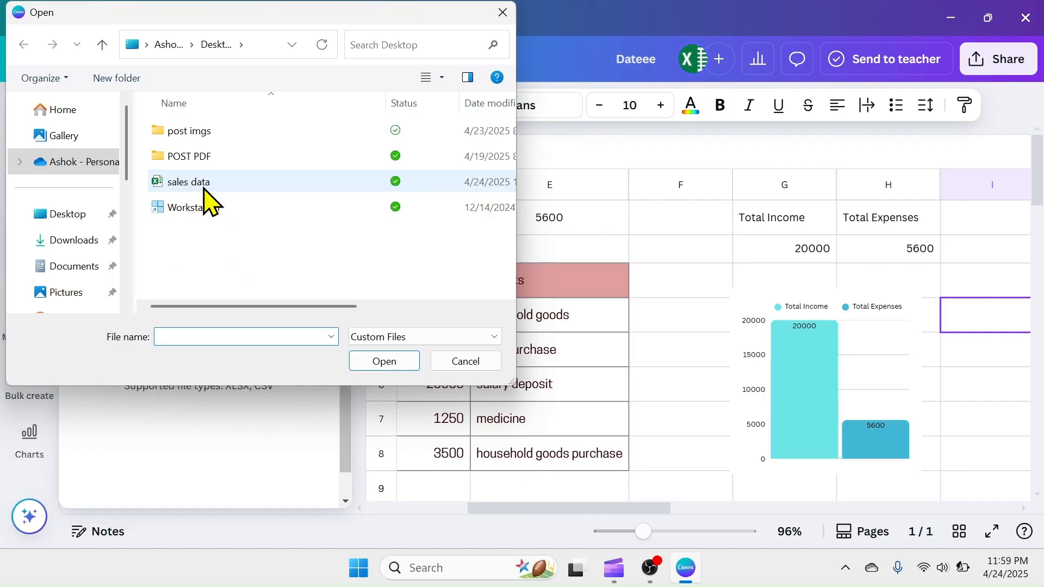
double_click(207, 183)
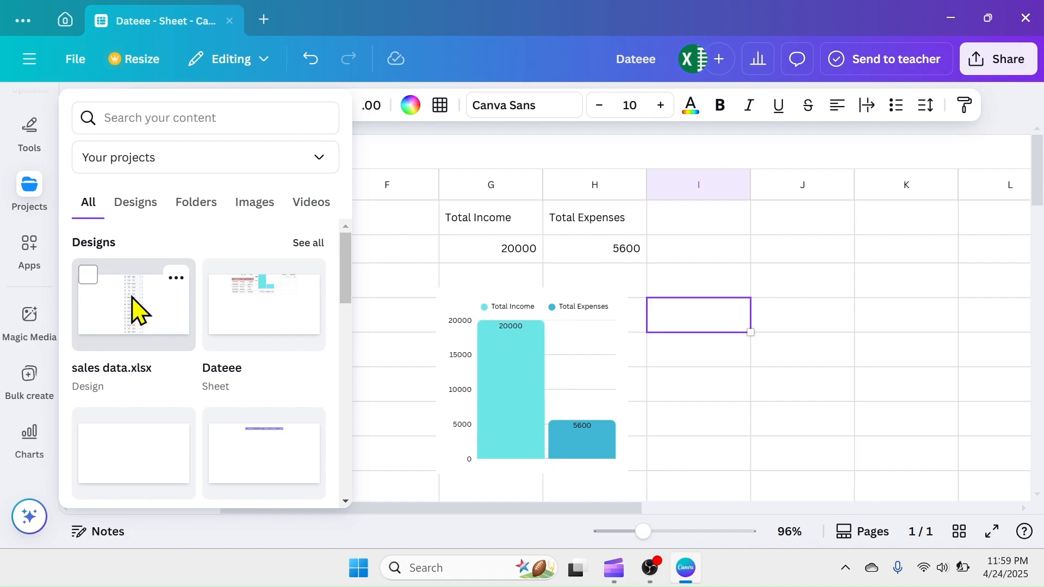
Add the uploaded sales data.xlsx design as a new page and look through its rows
click(137, 311)
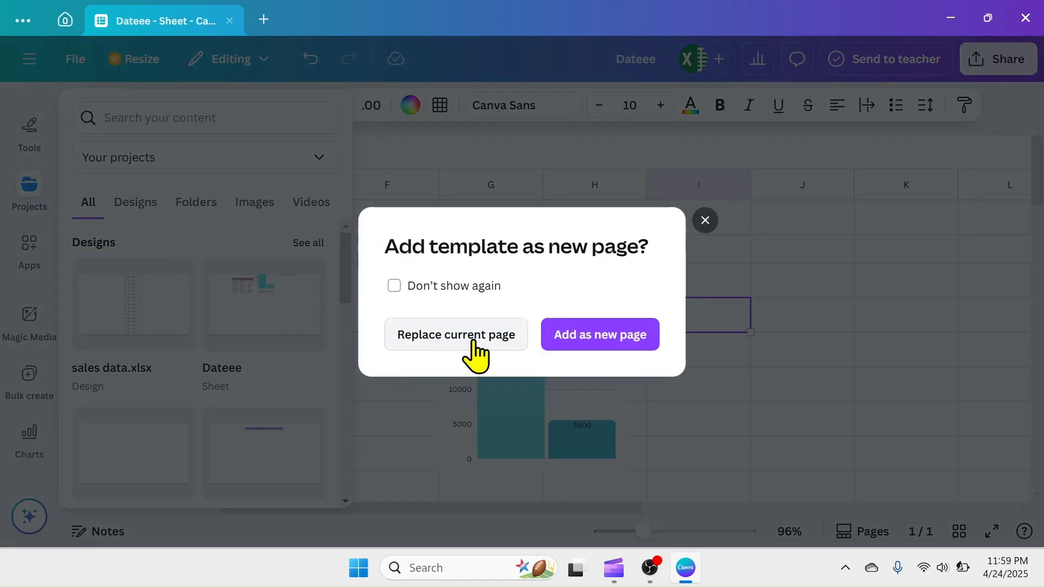
click(607, 342)
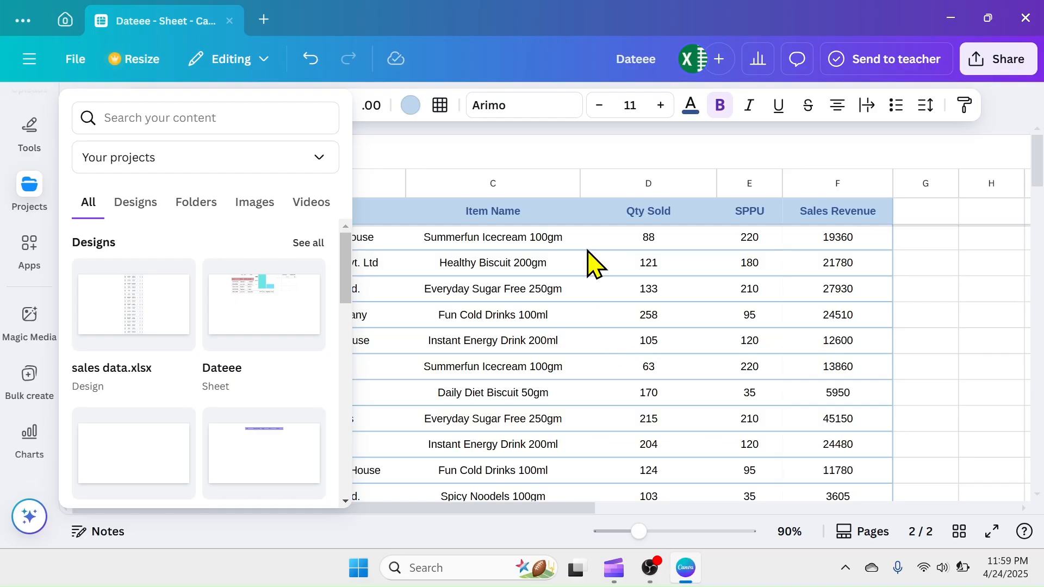
mouse_move(1035, 163)
mouse_down()
mouse_move(1036, 436)
mouse_move(1037, 157)
mouse_up()
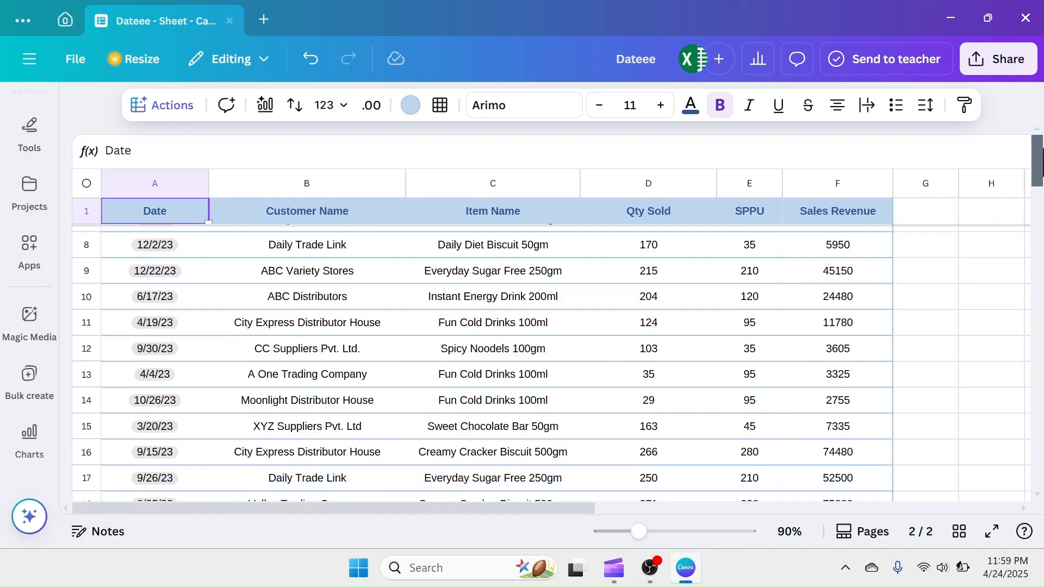
click(925, 315)
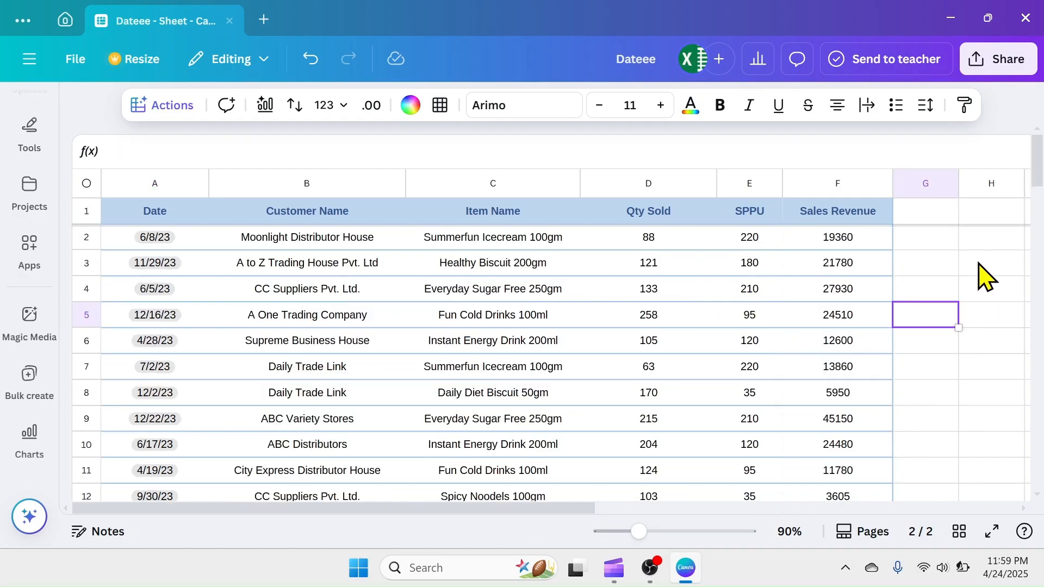
Generate Magic Insights for the whole sales table A1:F96 without entering a question
drag(163, 218, 824, 429)
key(ctrl+shift+Down)
drag(1040, 458, 1042, 497)
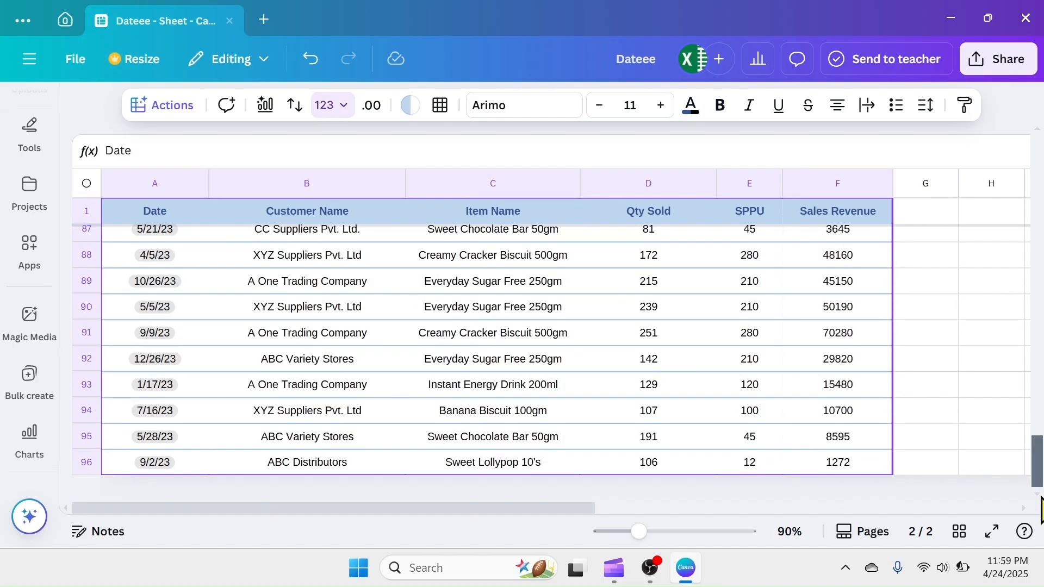
click(159, 108)
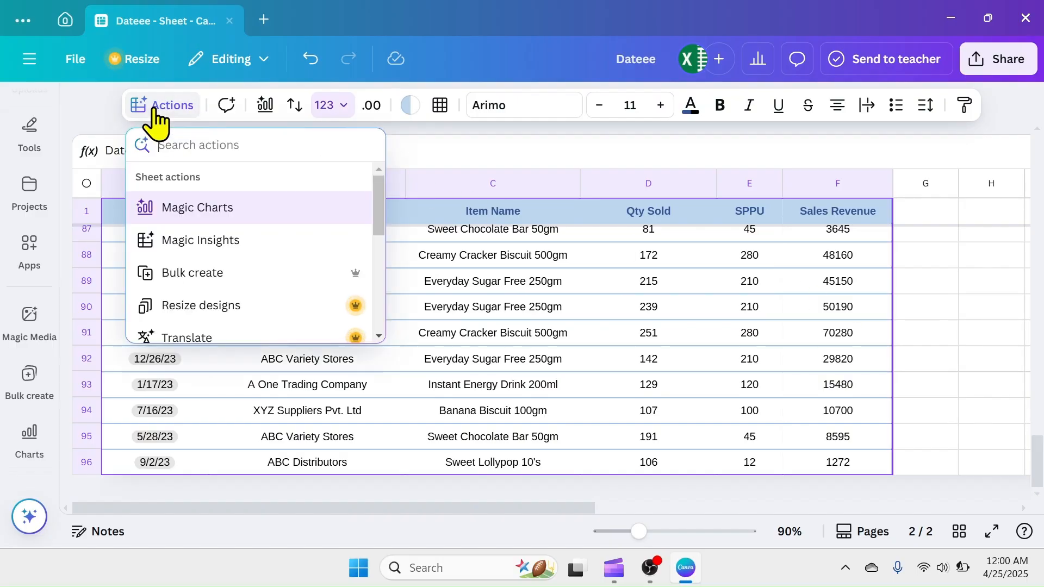
click(219, 242)
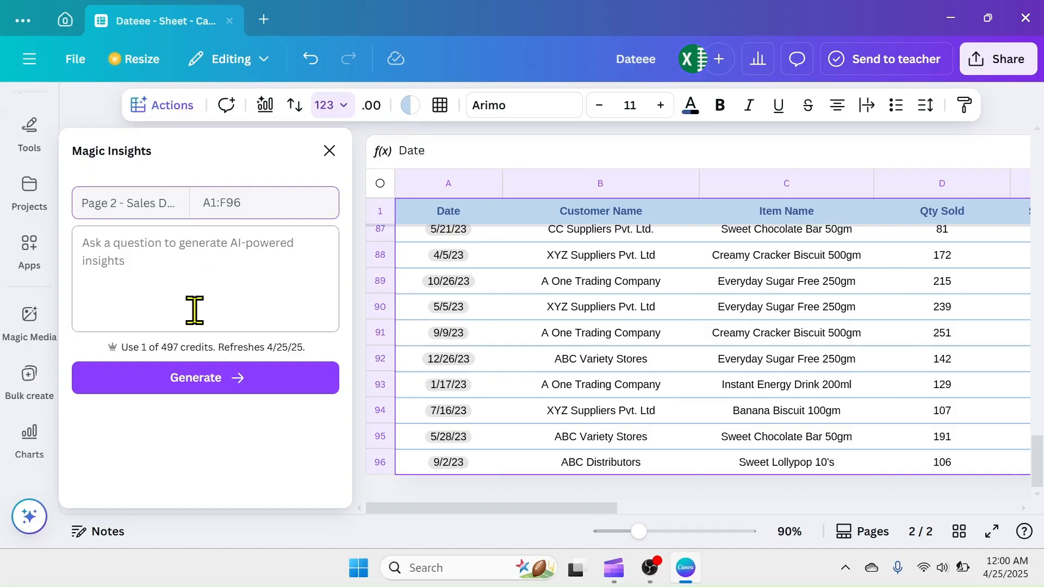
click(206, 384)
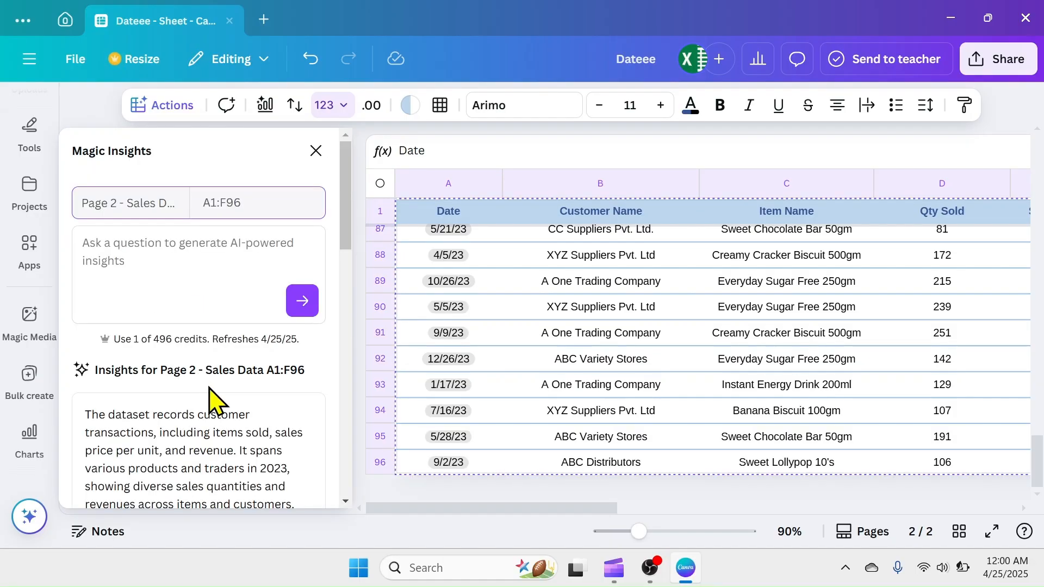
Review the generated insights on the sales data, including the dataset summary, totals, average price and suggested charts
drag(349, 227, 350, 263)
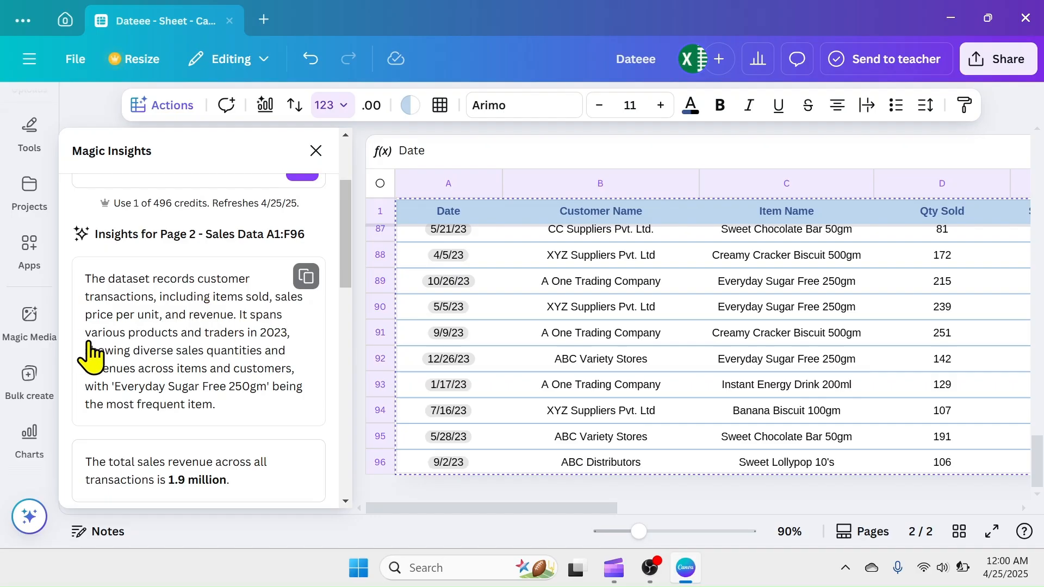
drag(349, 275, 351, 320)
mouse_move(193, 373)
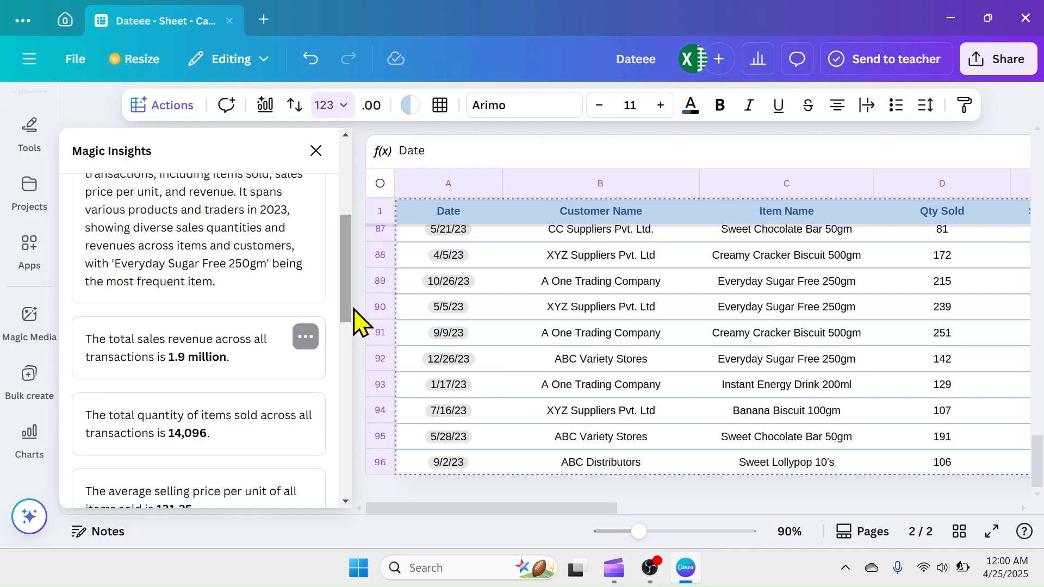
drag(351, 321, 351, 343)
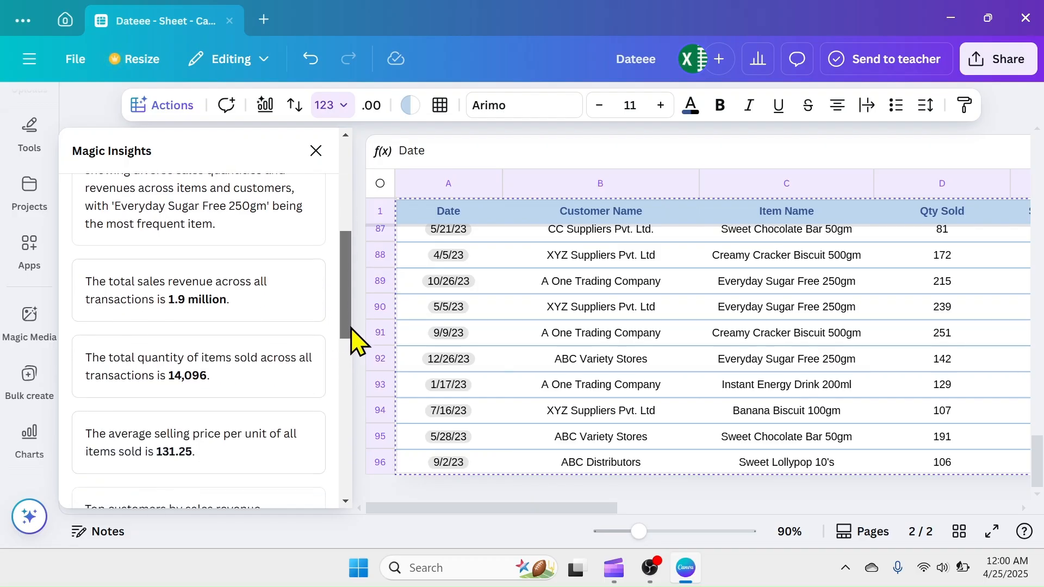
mouse_move(191, 366)
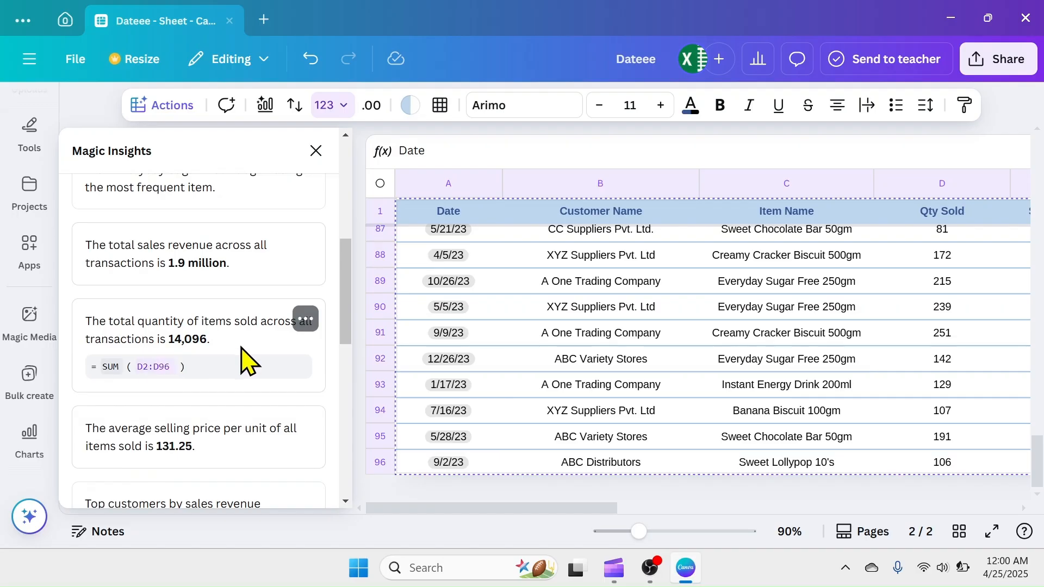
drag(348, 320, 357, 387)
mouse_move(193, 366)
mouse_move(223, 315)
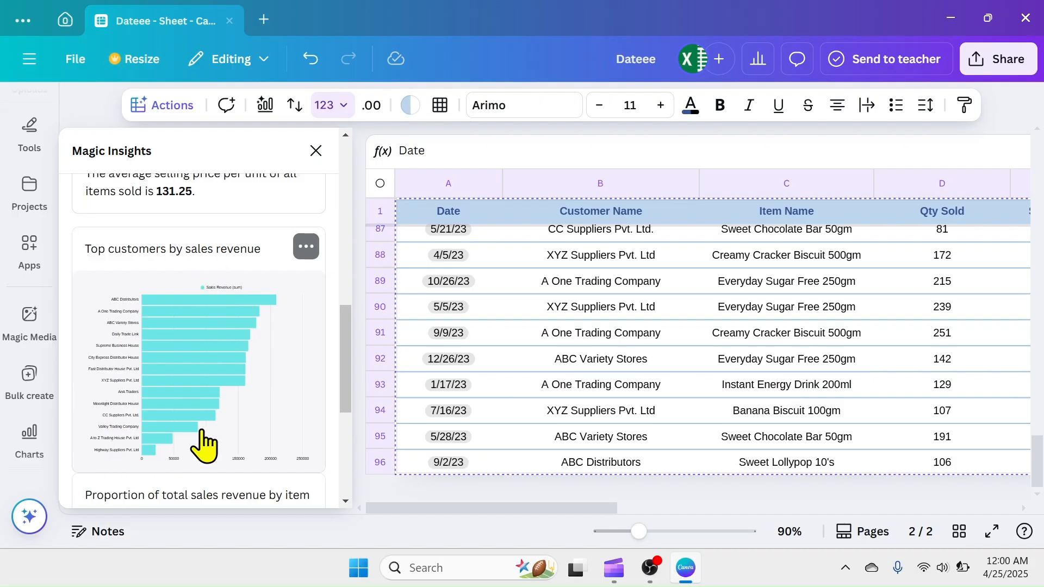
drag(350, 345, 349, 408)
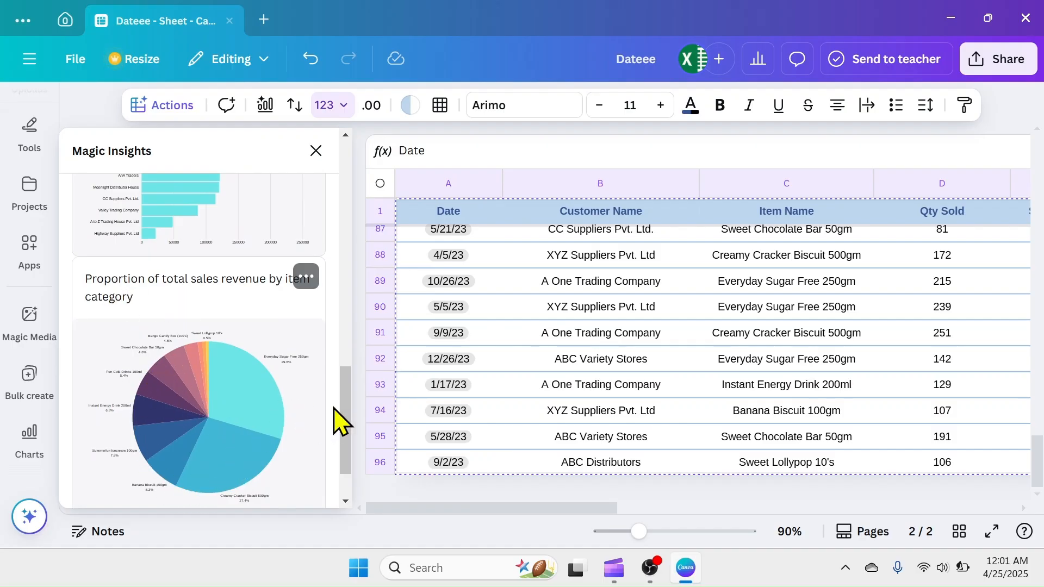
Add the pie chart of total sales revenue proportion by item category to the sheet, placing it over the last rows of columns A to C
scroll(351, 430, down, 2)
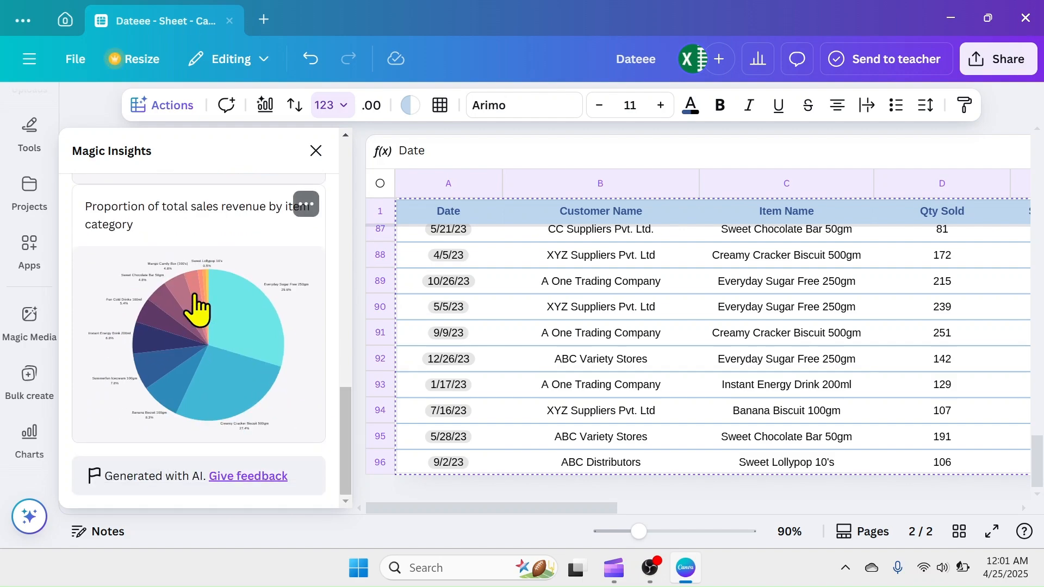
click(196, 308)
drag(676, 284, 767, 337)
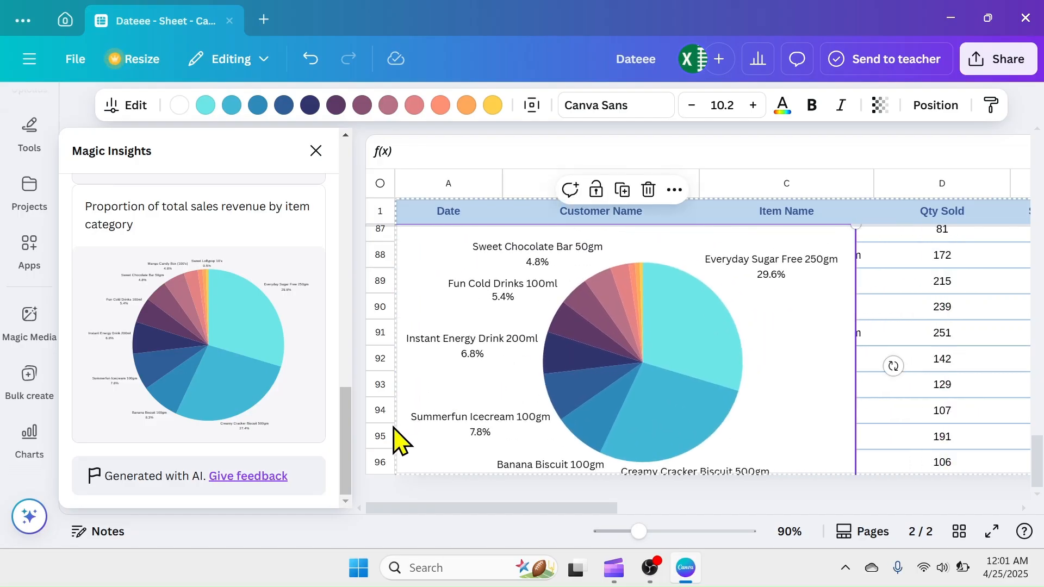
drag(345, 462, 351, 381)
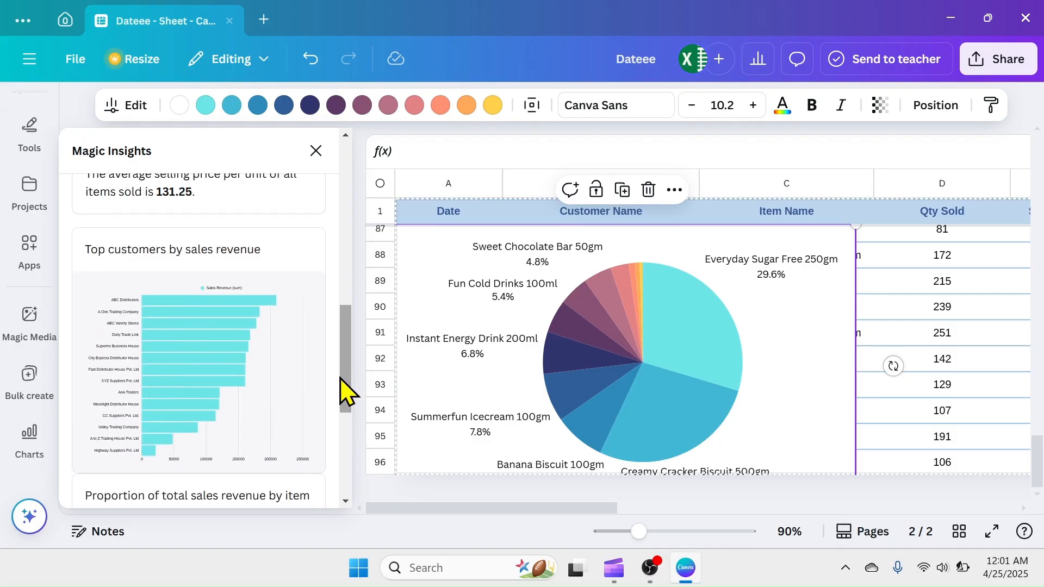
drag(348, 379, 355, 201)
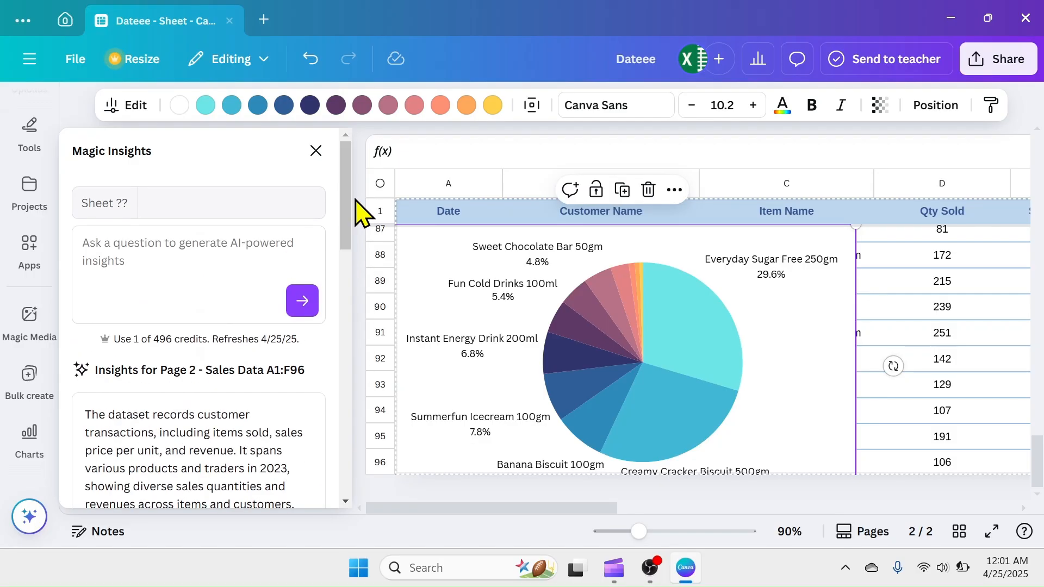